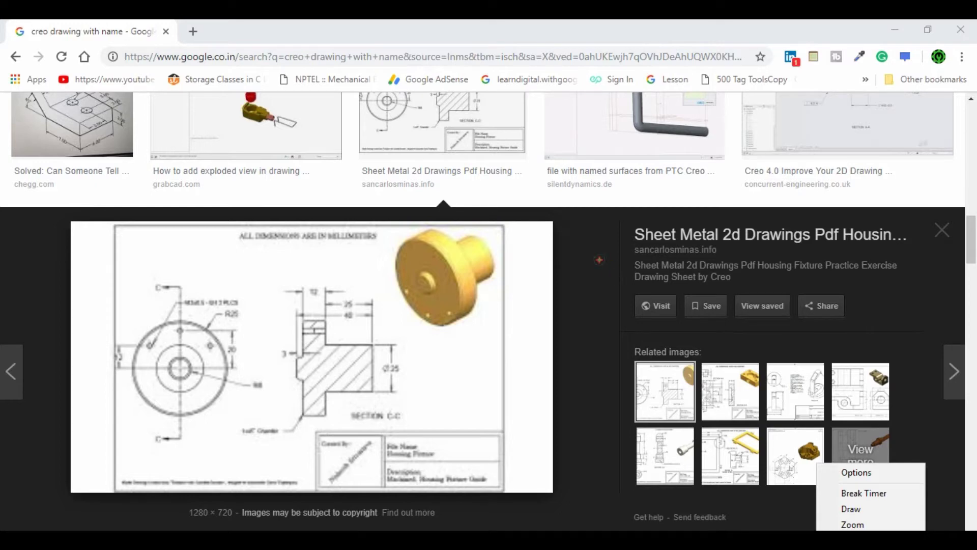
- Circle the yellow flanged reference part with ZoomIt, then minimize Chrome to reveal Creo
mouse_move(599, 260)
mouse_down()
mouse_move(448, 326)
mouse_move(427, 207)
mouse_up()
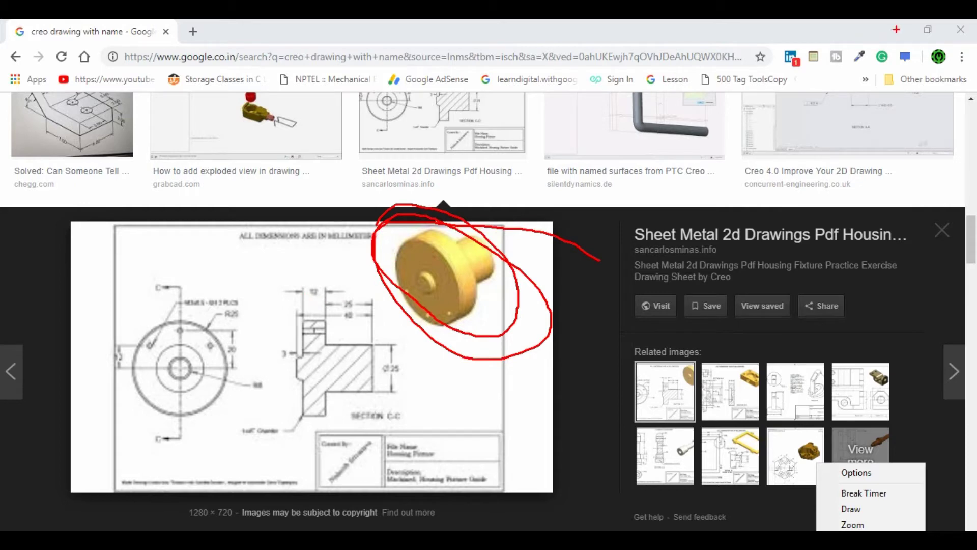
key(Escape)
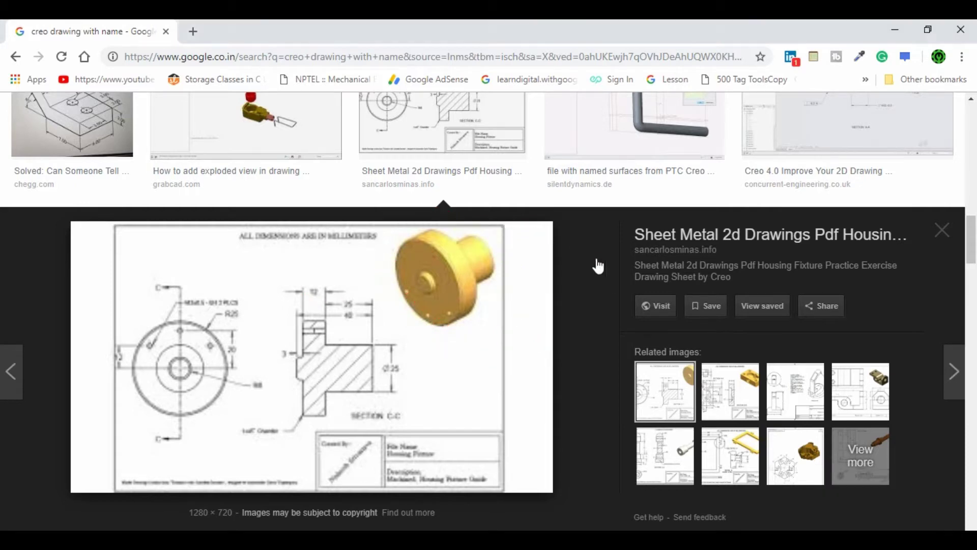
click(887, 30)
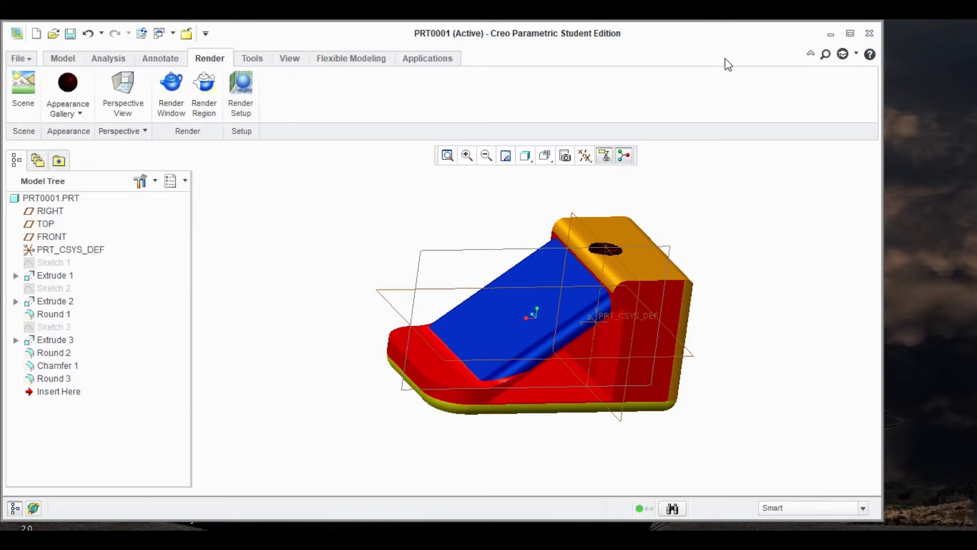
- Create a new solid part named prt0002
click(847, 34)
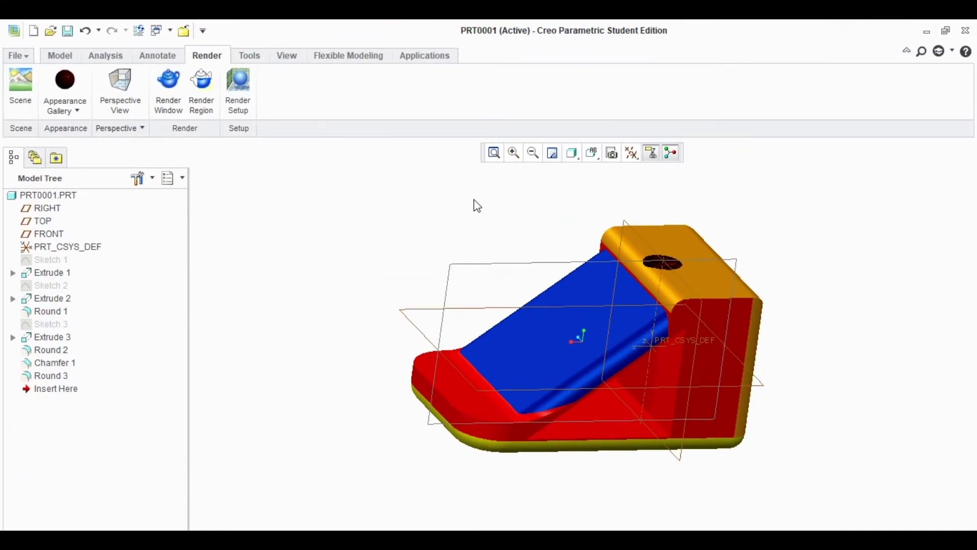
key(ctrl+n)
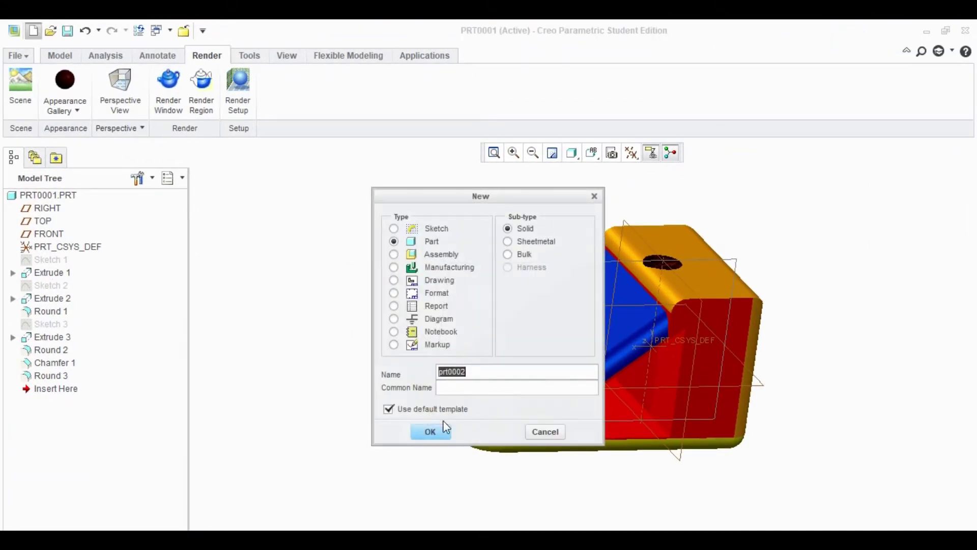
click(431, 434)
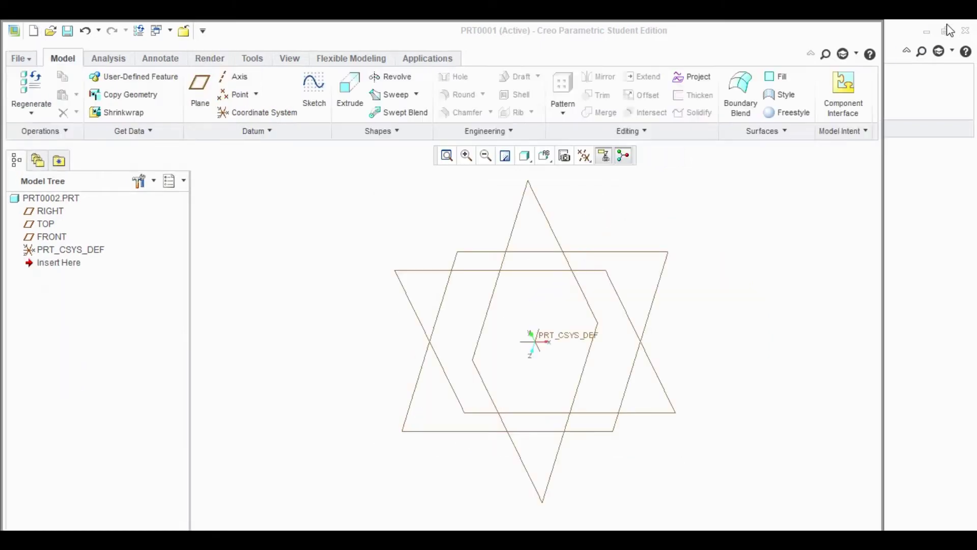
- Maximize the PRT0002 window and select the FRONT datum plane
click(947, 32)
click(851, 33)
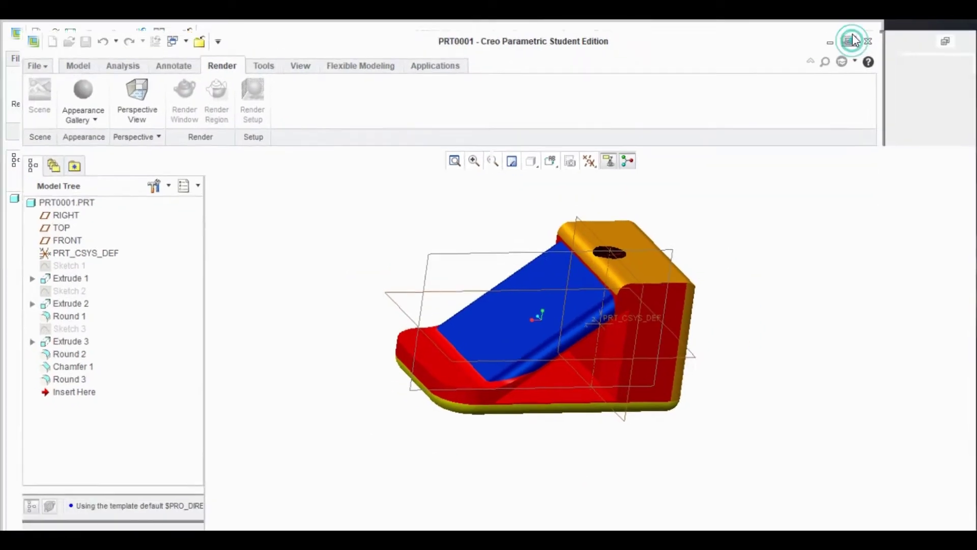
click(927, 32)
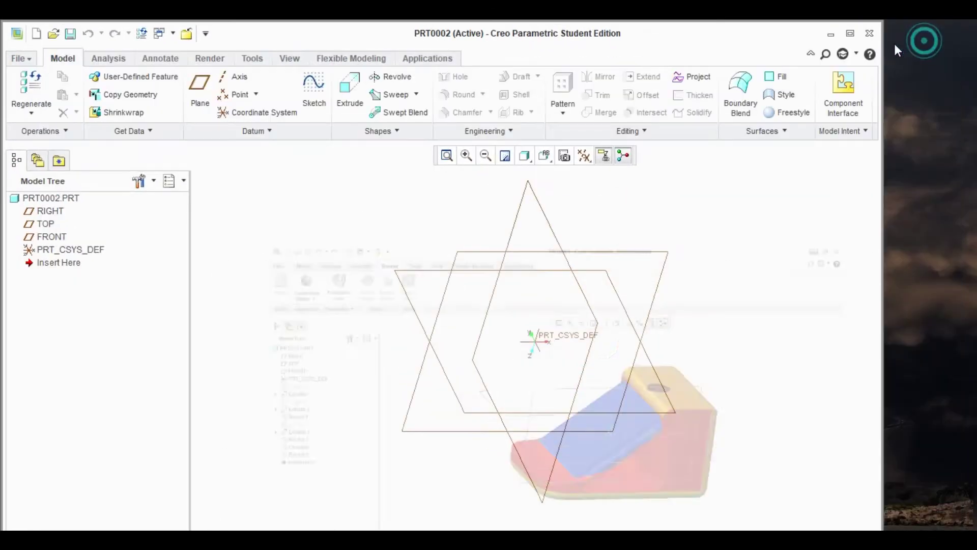
click(846, 33)
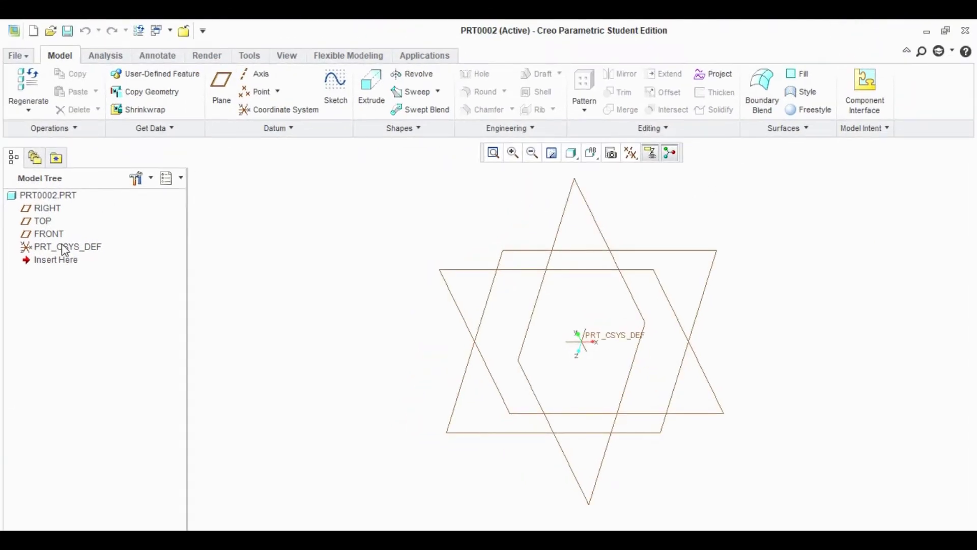
click(48, 233)
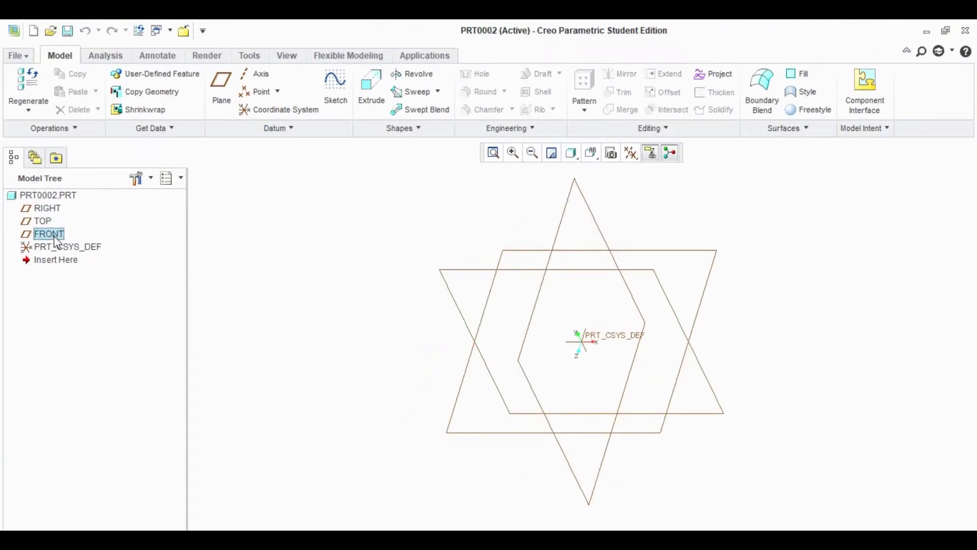
- Sketch a 252.11-diameter circle centred on the origin on the FRONT plane
click(335, 89)
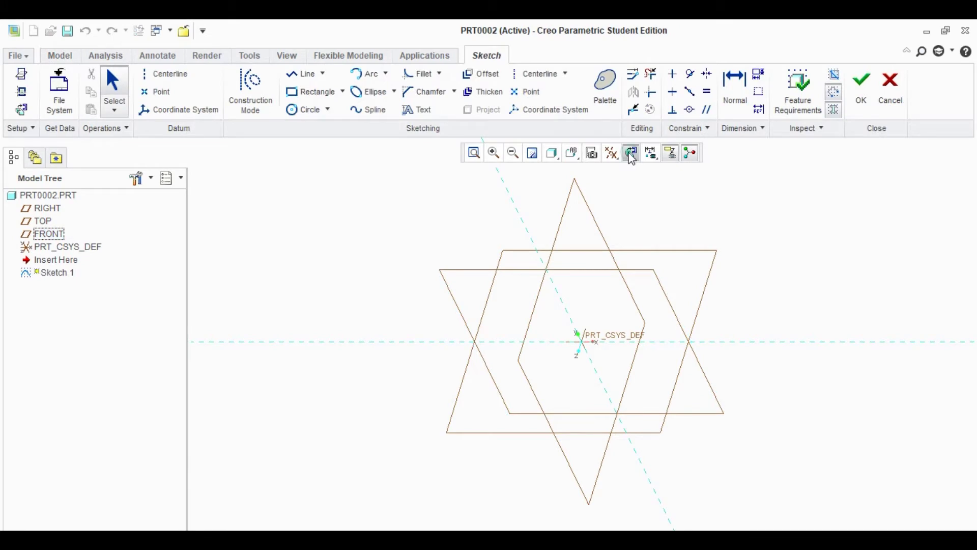
click(631, 154)
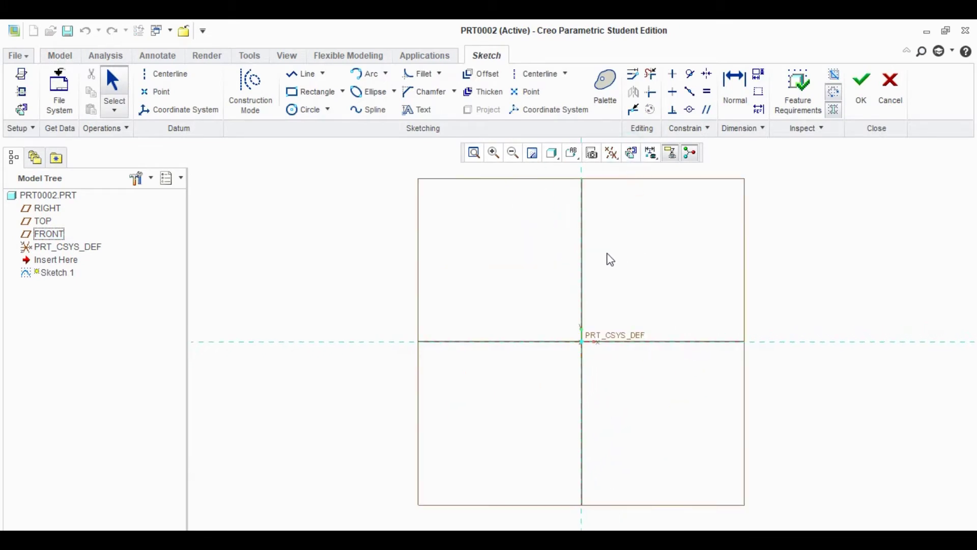
click(305, 110)
click(582, 342)
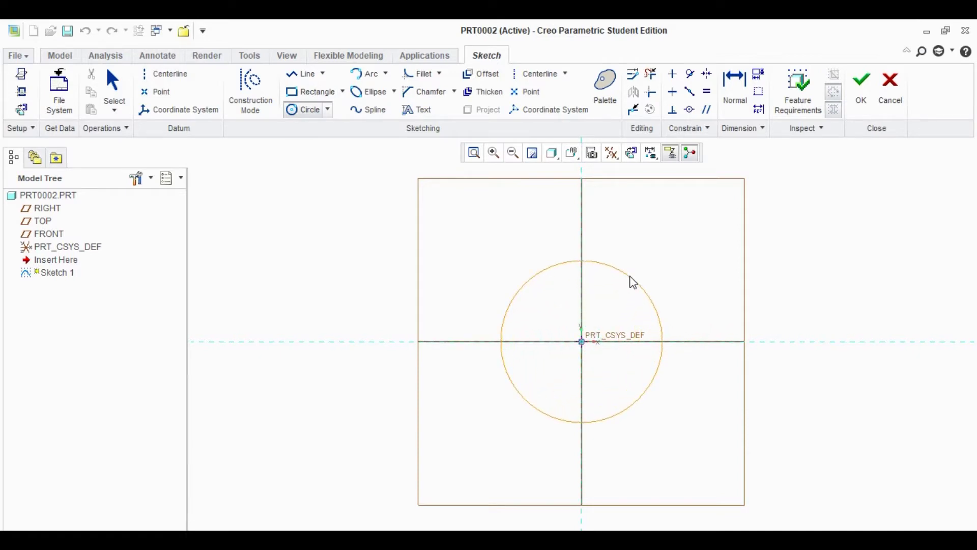
click(632, 281)
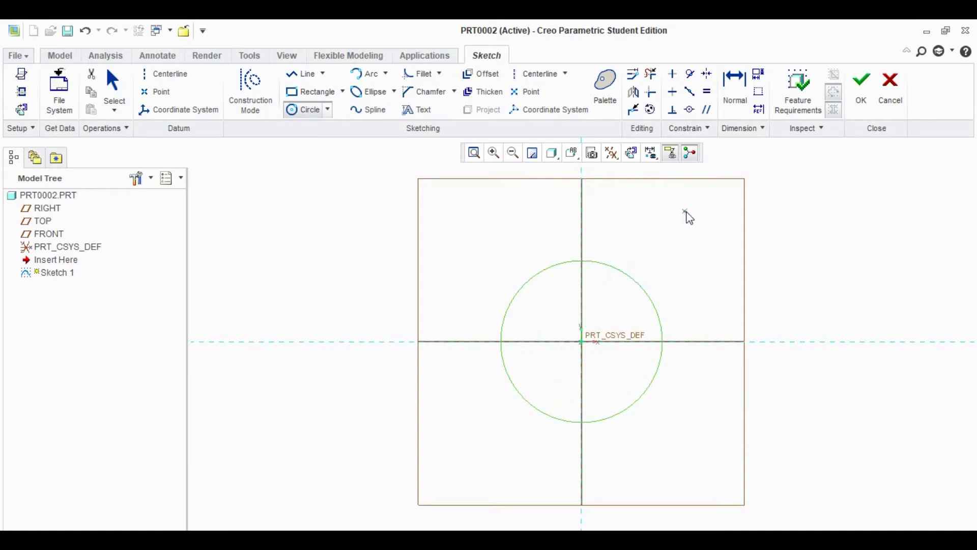
click(861, 87)
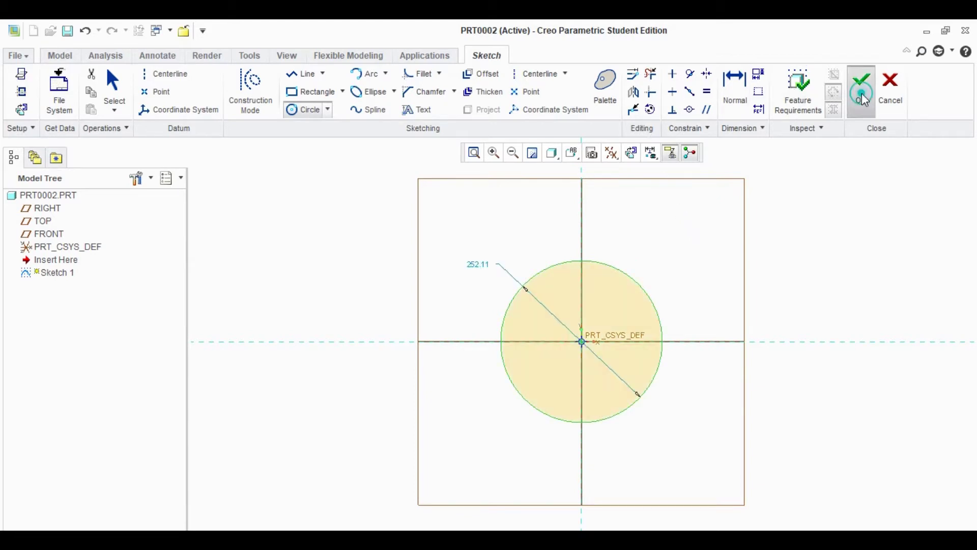
- Extrude the circle into the solid flange cylinder
click(385, 98)
middle_click(330, 321)
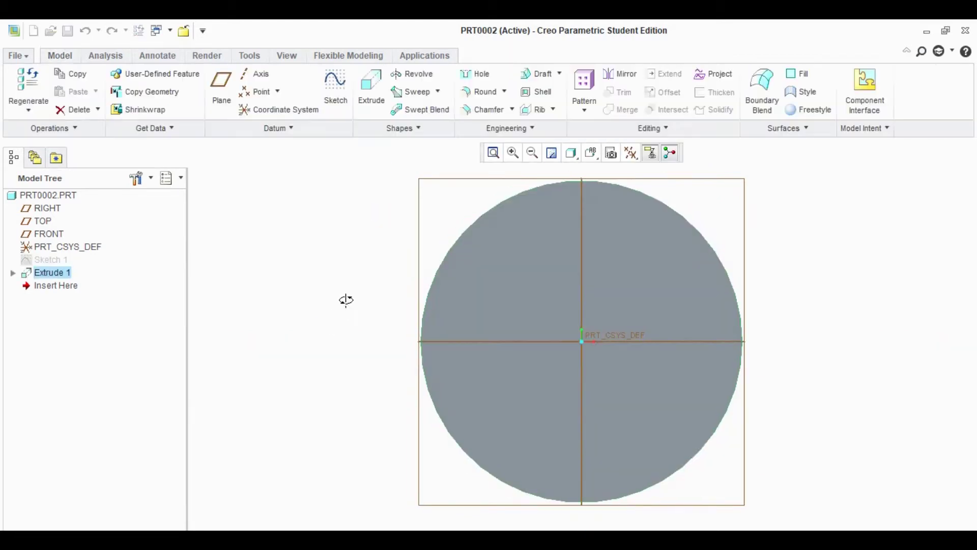
mouse_move(344, 299)
middle_down()
mouse_move(415, 286)
mouse_move(430, 340)
mouse_move(375, 399)
mouse_move(296, 362)
mouse_move(344, 378)
mouse_move(391, 349)
middle_up()
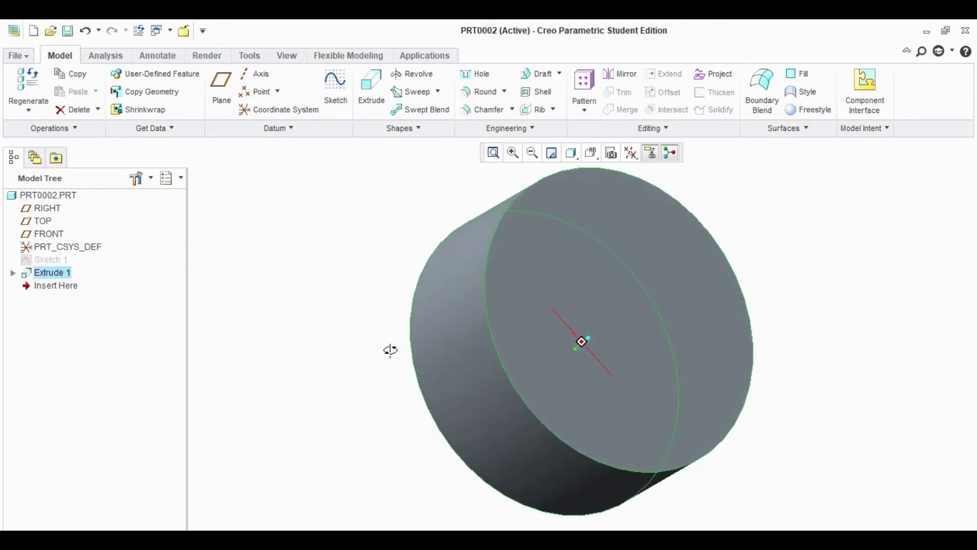
click(685, 318)
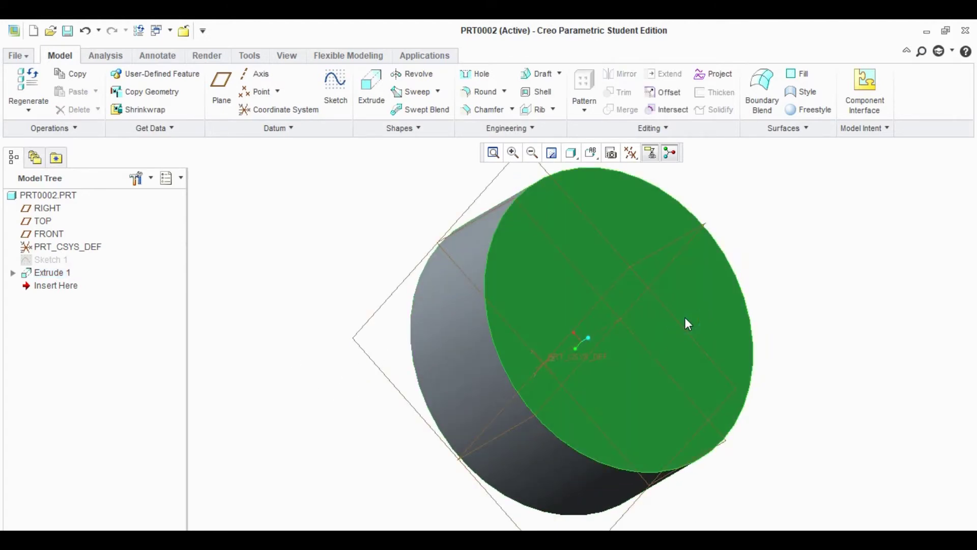
- Sketch a smaller circle centred on the origin on the flange's end face
click(335, 89)
click(637, 155)
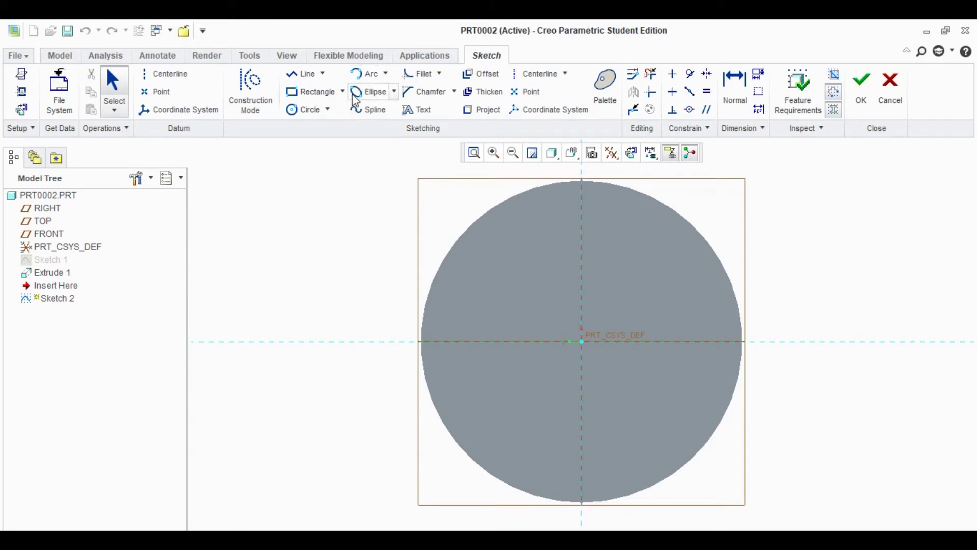
click(303, 110)
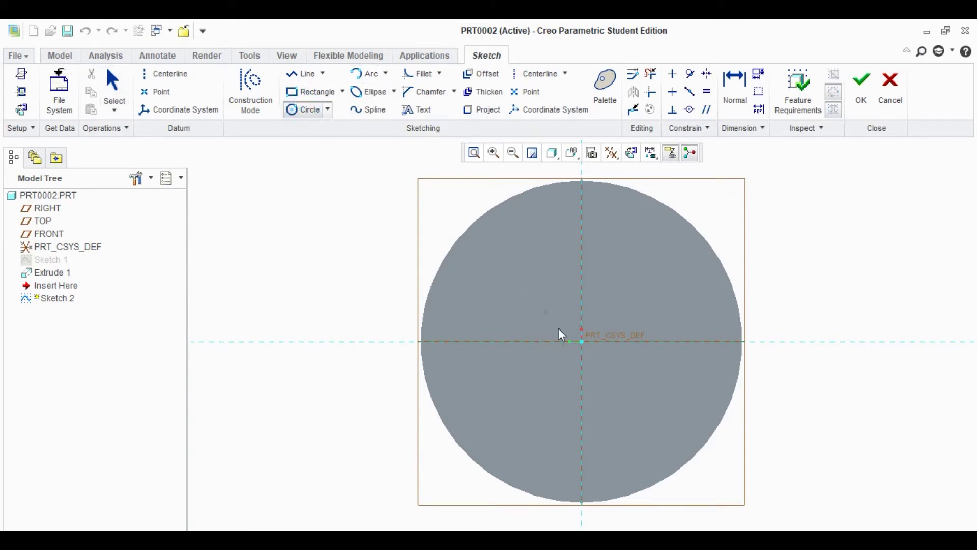
click(582, 341)
click(635, 283)
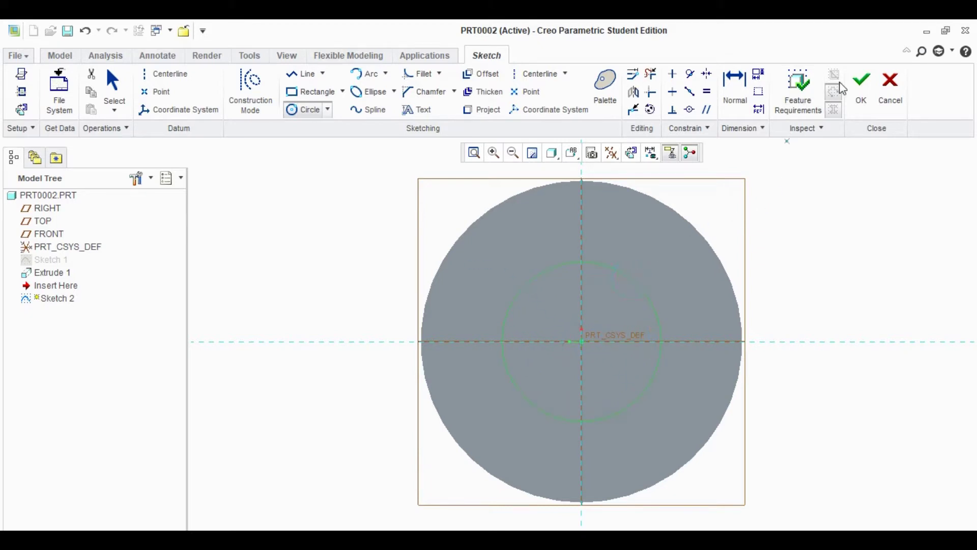
click(860, 88)
- Extrude the smaller circle 165.69 deep as the cylindrical boss
click(372, 92)
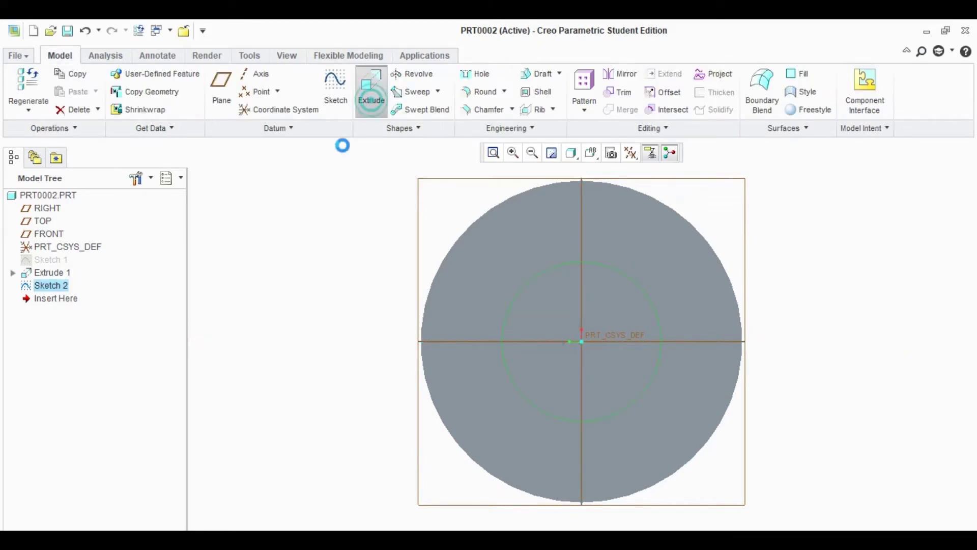
key(ctrl+d)
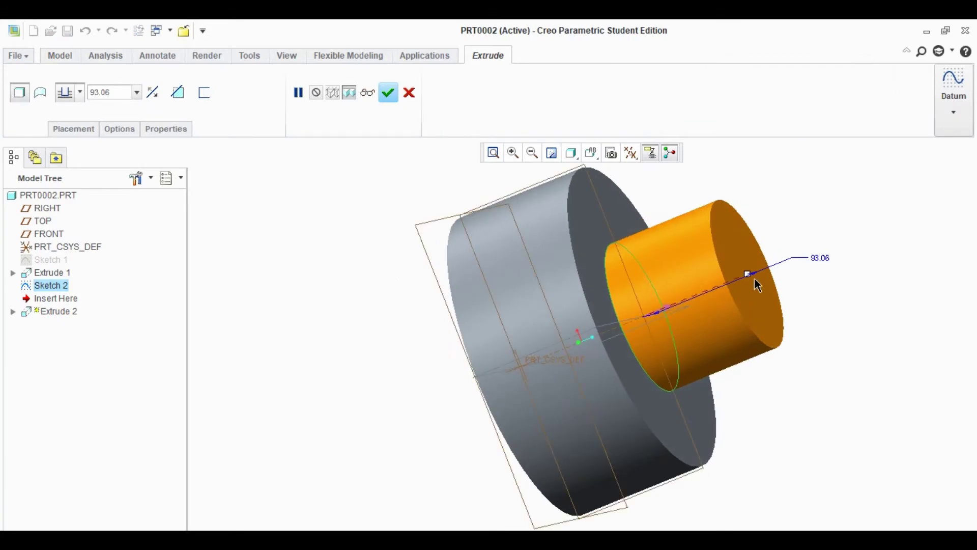
drag(747, 274, 833, 249)
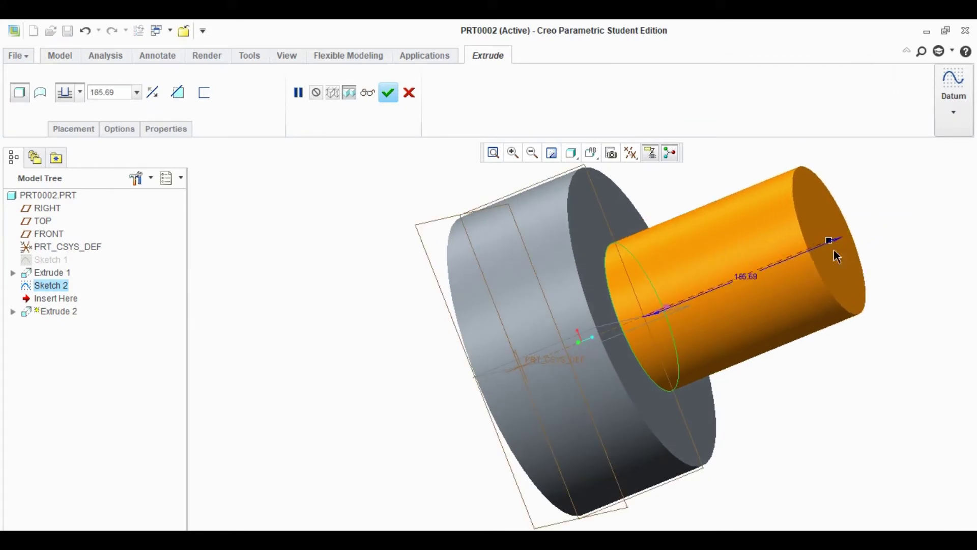
click(389, 93)
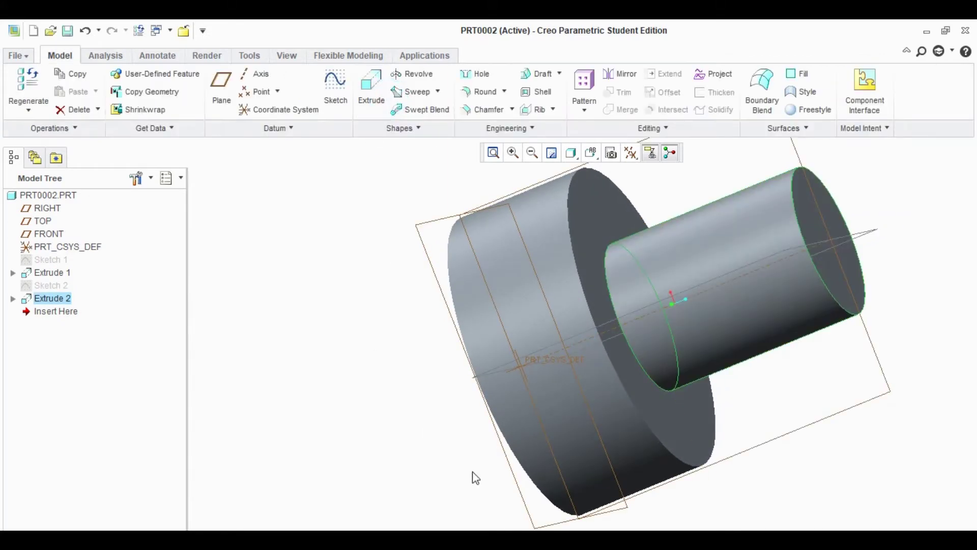
- Check the reference image in the browser, then minimize it to return to Creo
click(950, 32)
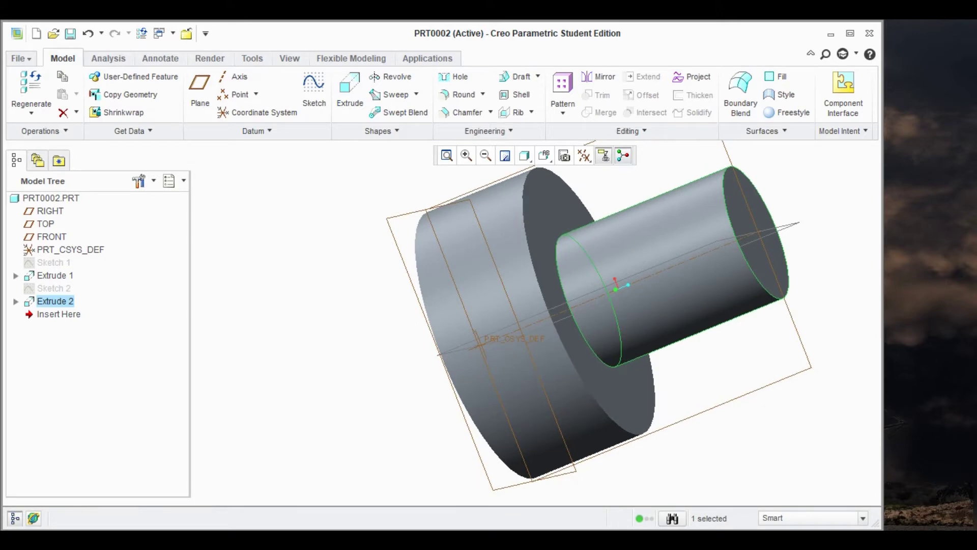
key(alt+Tab)
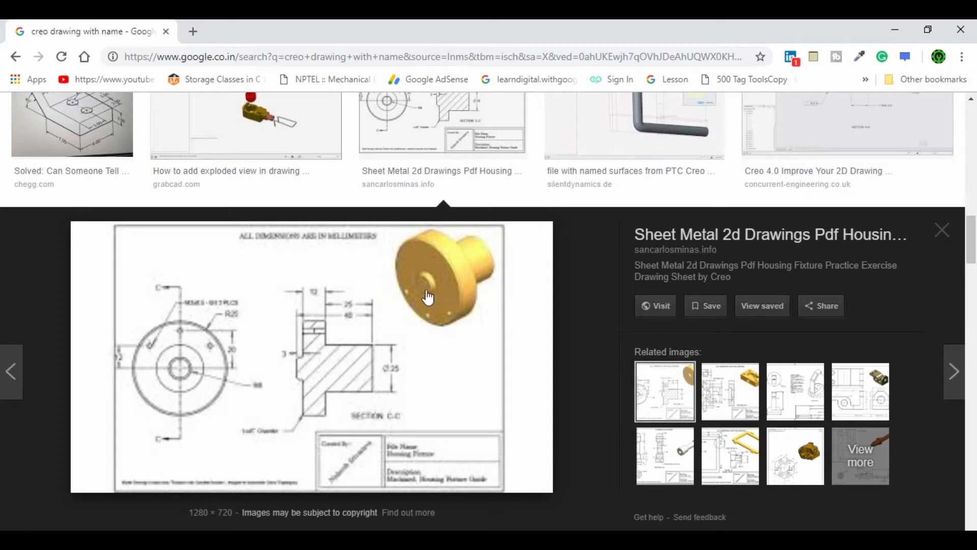
scroll(428, 297, up, 3)
scroll(430, 293, down, 3)
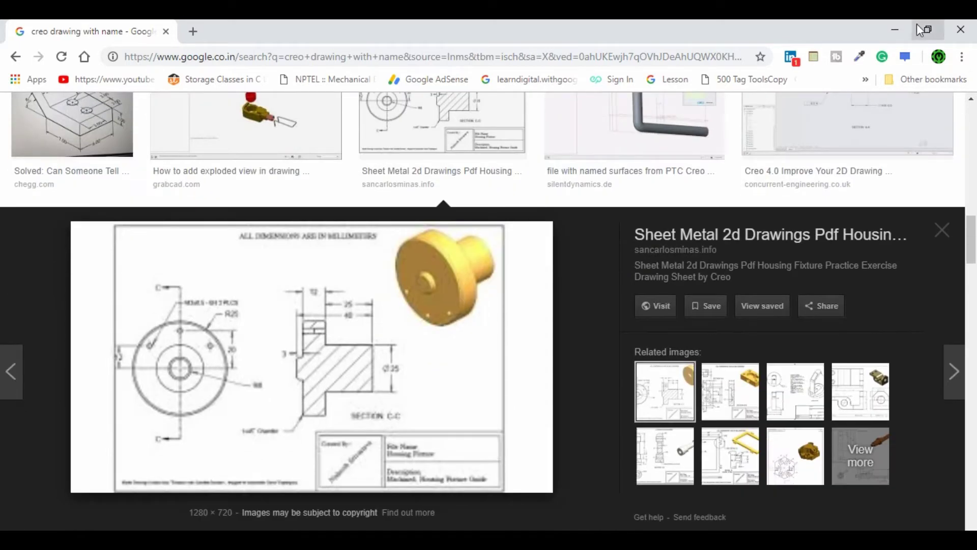
click(895, 30)
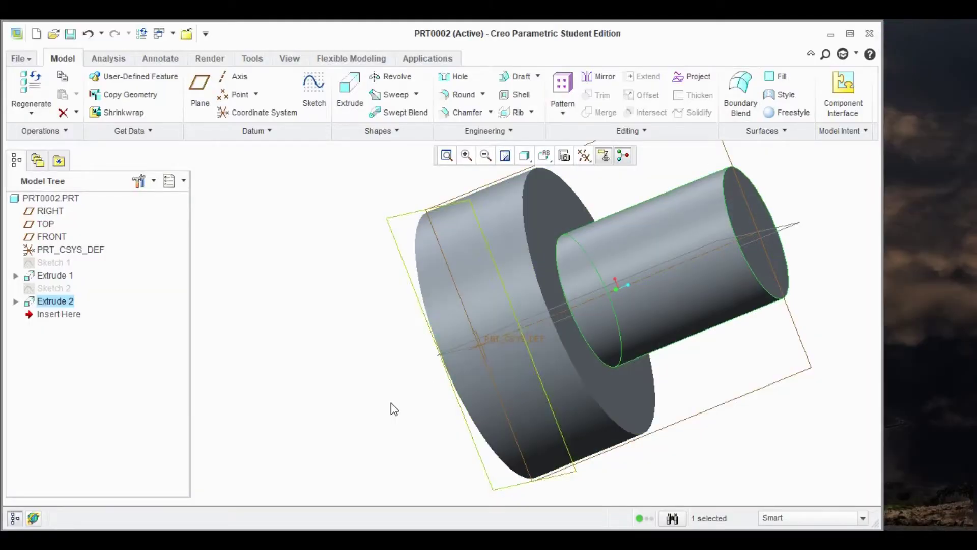
- Sketch a small circle centred on the origin on the flange's flat front face
mouse_move(391, 404)
middle_down()
mouse_move(417, 352)
mouse_move(403, 399)
mouse_move(535, 290)
mouse_move(541, 305)
mouse_move(580, 290)
middle_up()
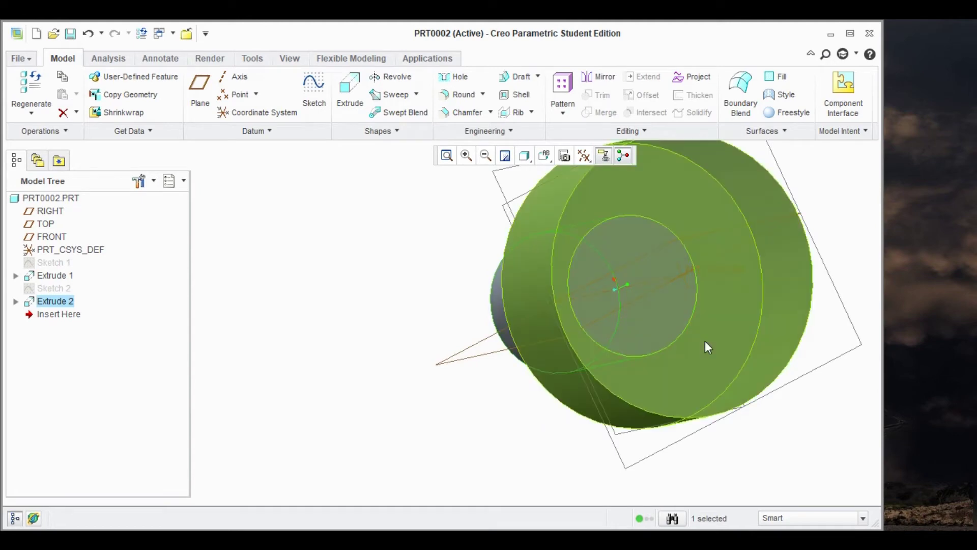
click(745, 293)
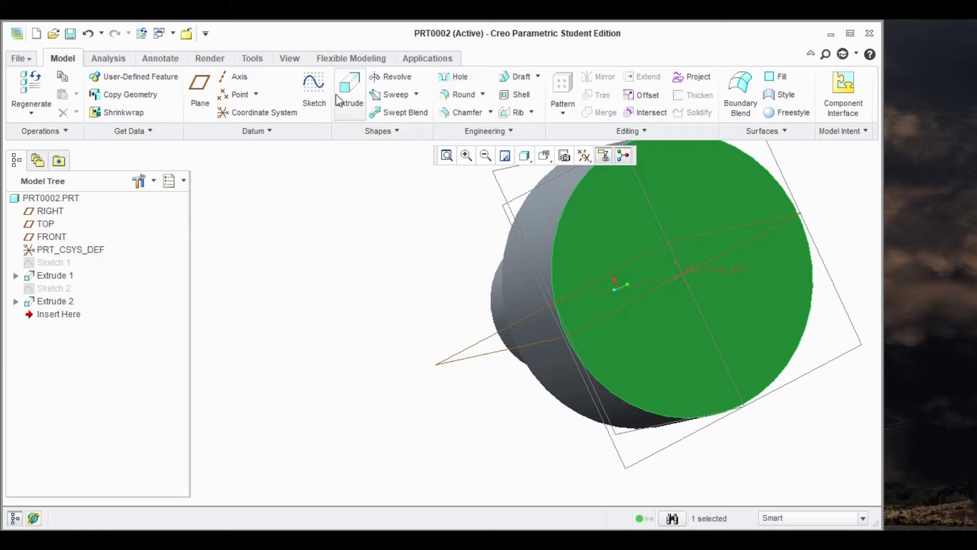
click(310, 90)
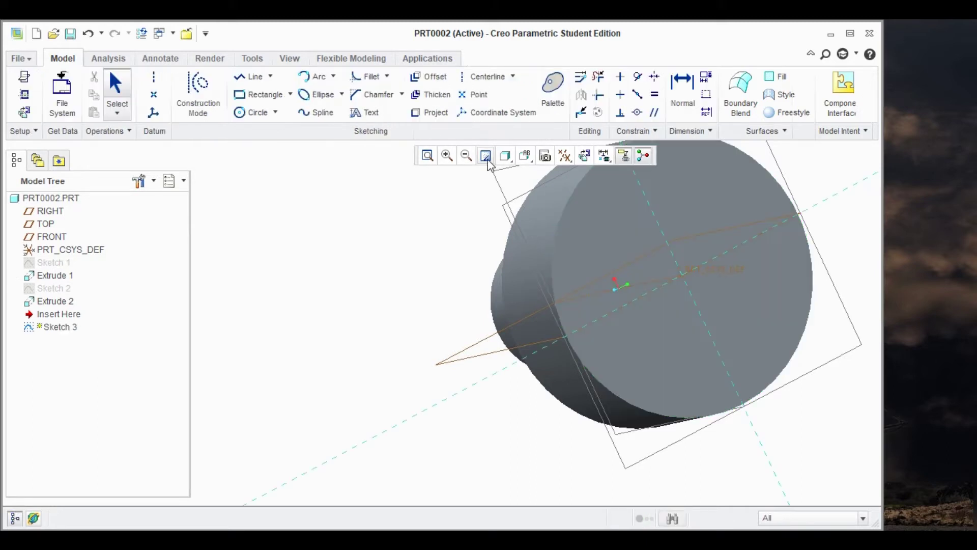
click(584, 156)
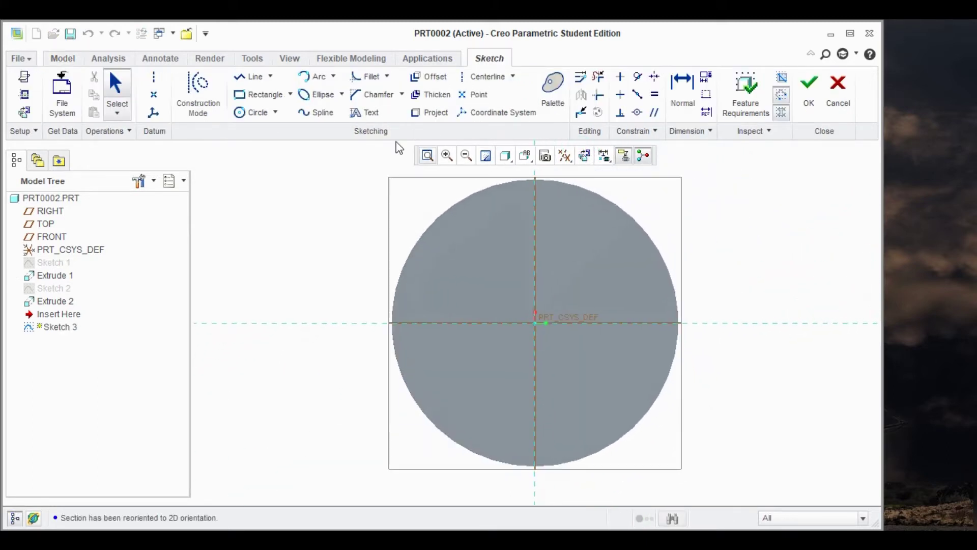
click(266, 116)
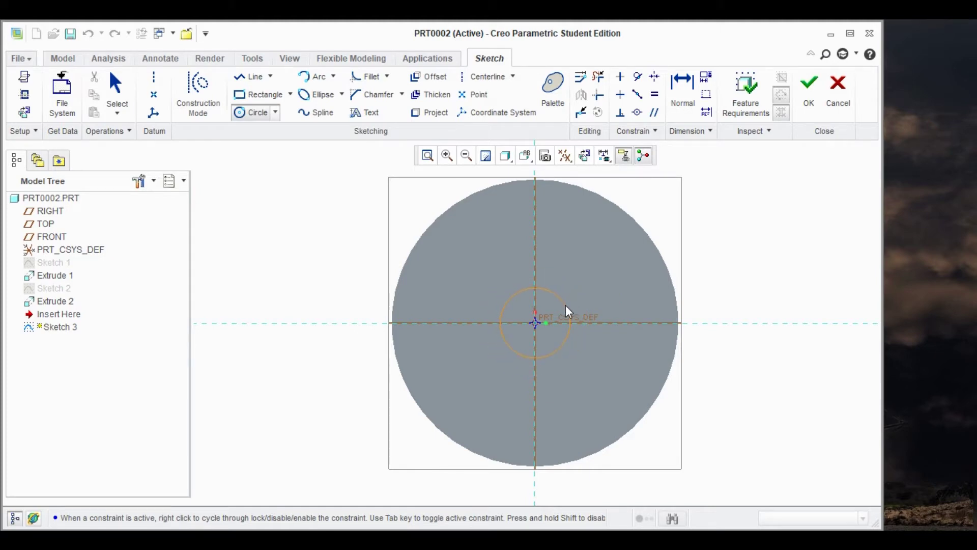
click(568, 310)
click(809, 94)
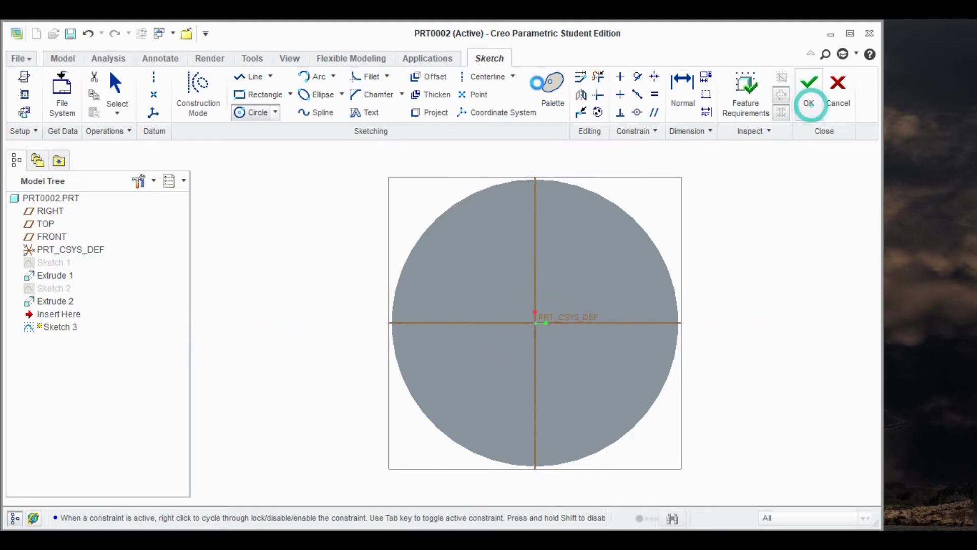
- Extrude the small circle about 12 deep
click(349, 104)
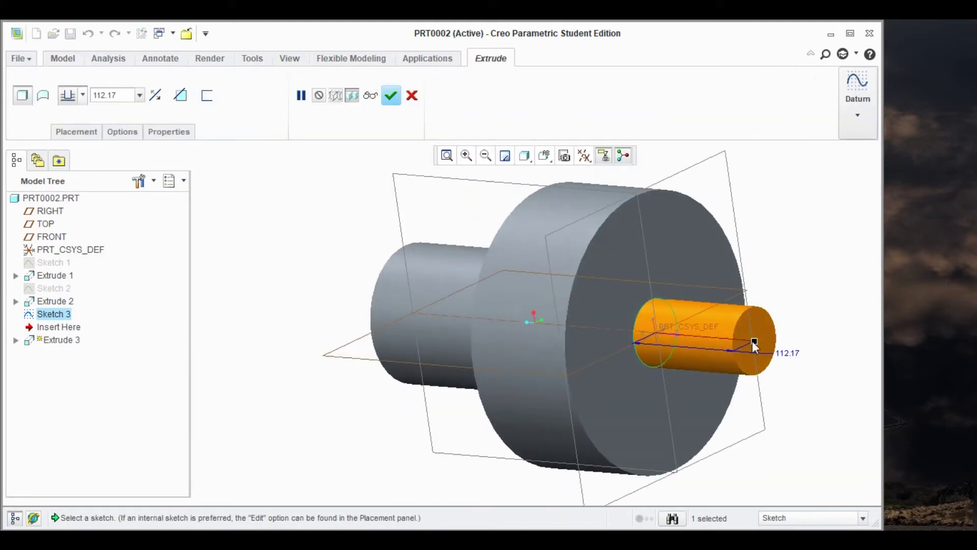
drag(754, 345, 668, 334)
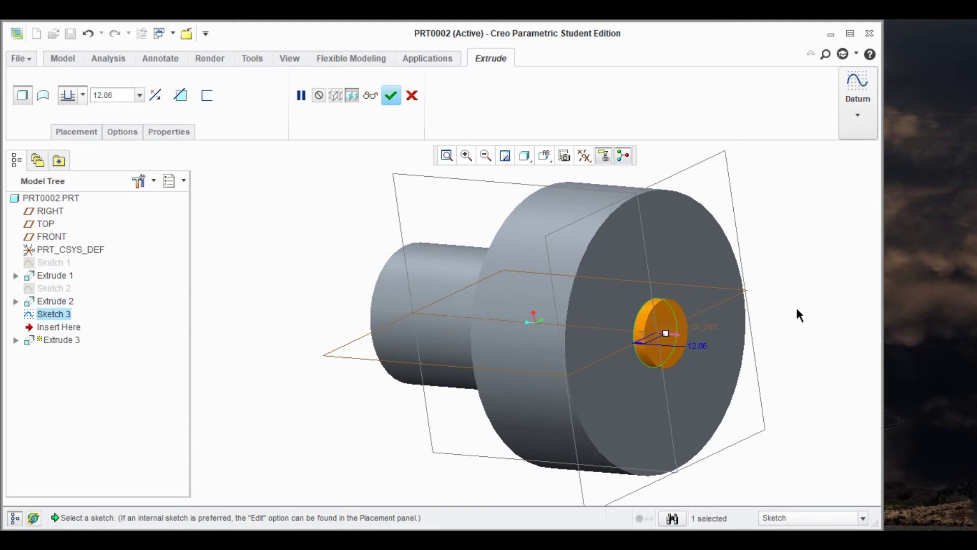
click(388, 94)
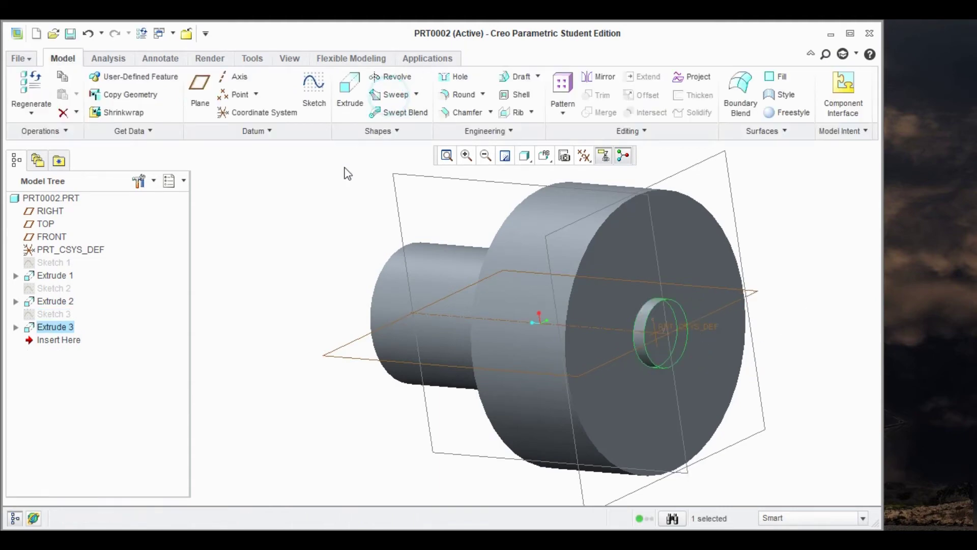
- Round the small cylinder's circular edge with a 17 radius, forming a dome
click(317, 221)
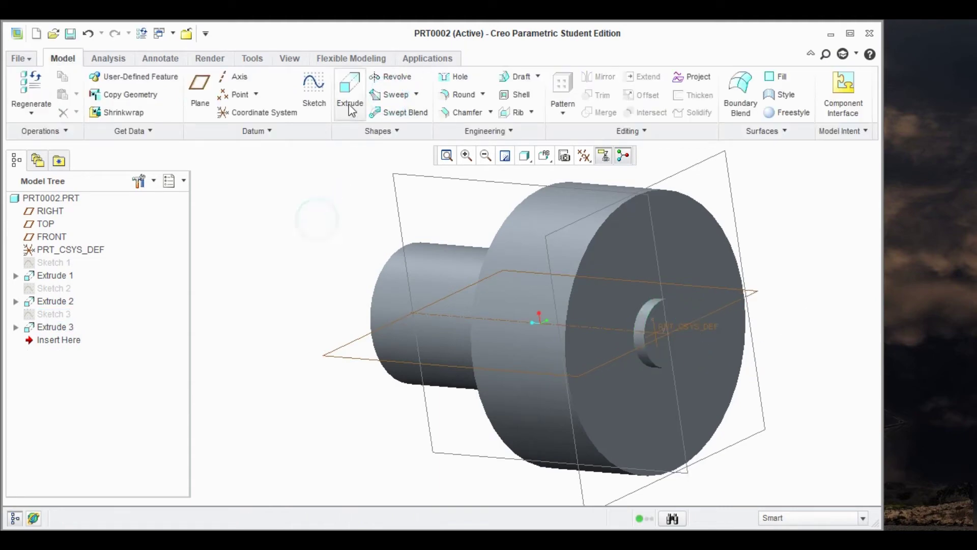
click(460, 94)
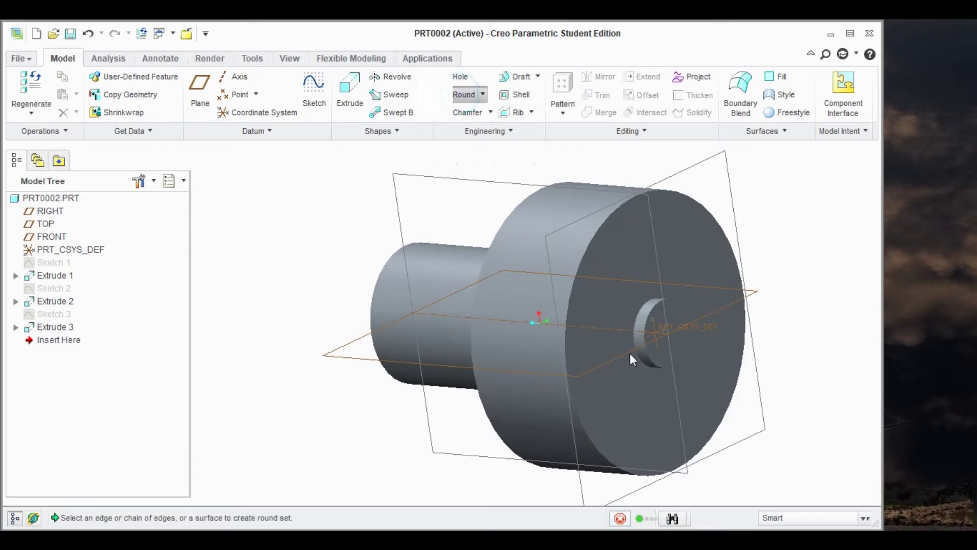
click(649, 325)
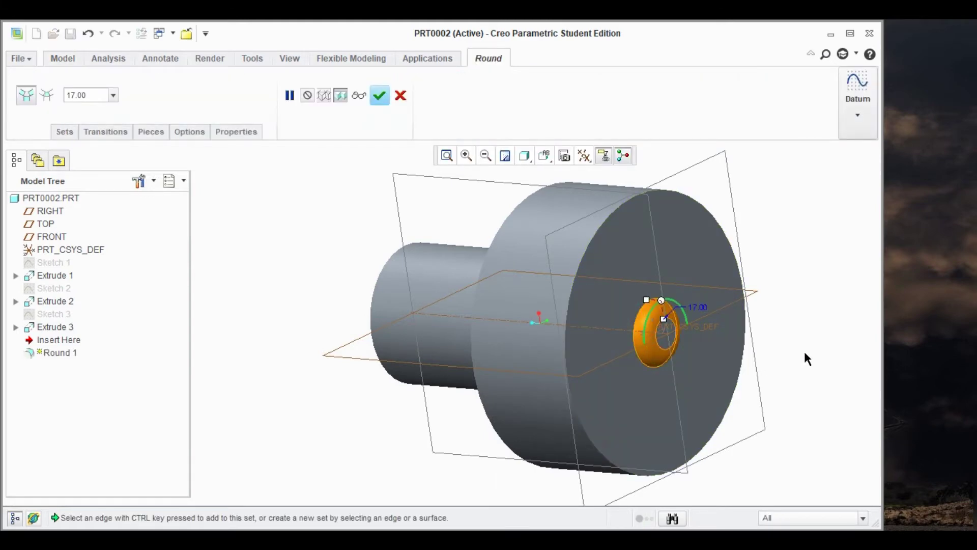
mouse_move(806, 359)
middle_down()
mouse_move(789, 319)
mouse_move(757, 288)
middle_up()
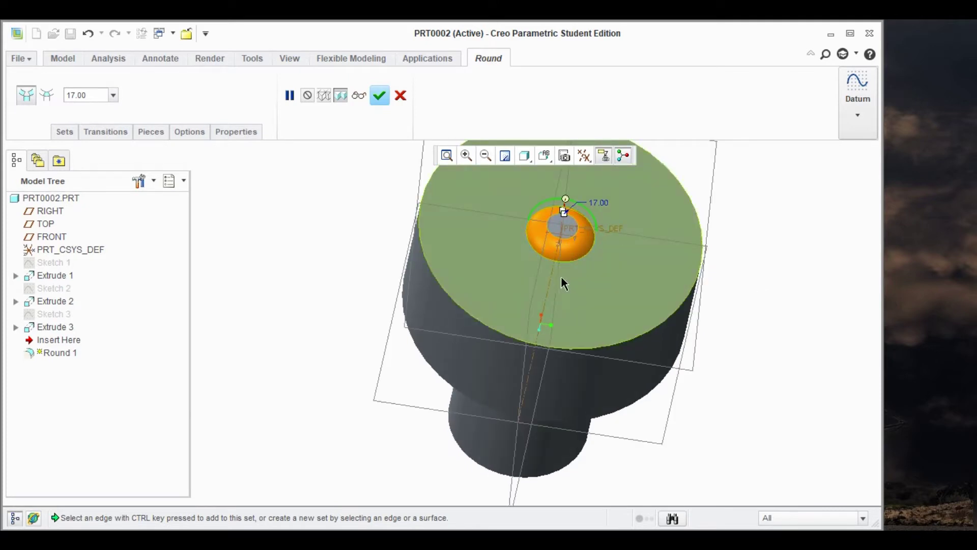
click(379, 95)
click(345, 269)
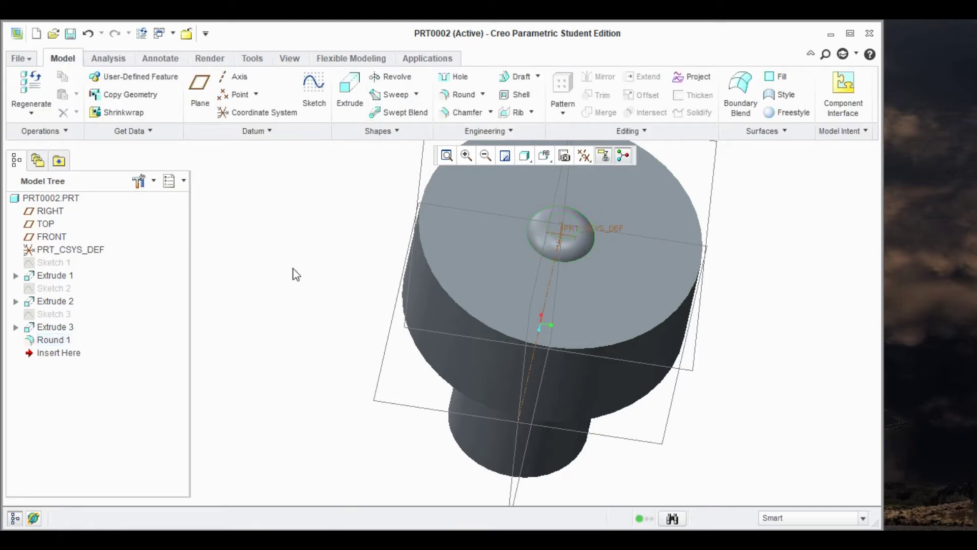
mouse_move(303, 270)
middle_down()
mouse_move(312, 281)
mouse_move(345, 276)
mouse_move(348, 299)
middle_up()
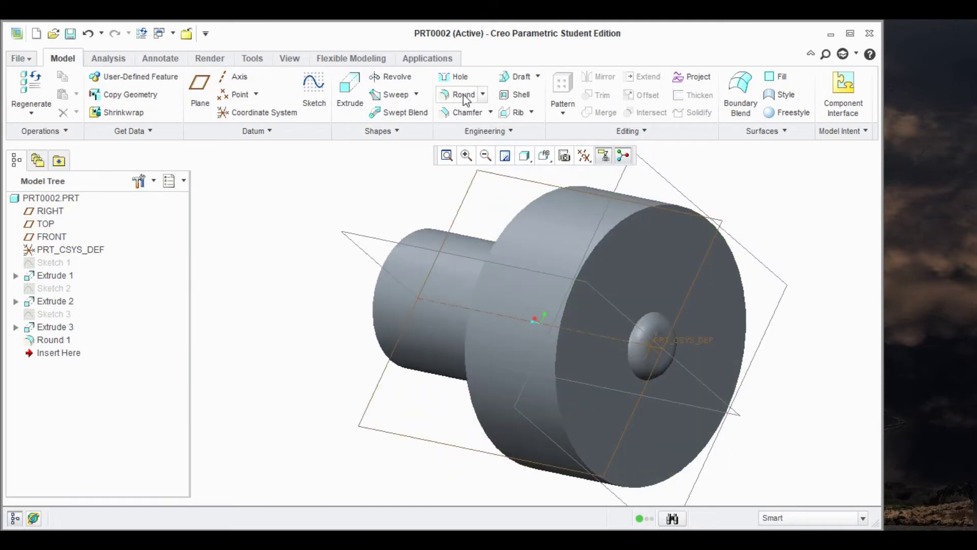
- Apply a 17 round to the flange's front and rear edges and the boss end edge
click(465, 95)
click(597, 255)
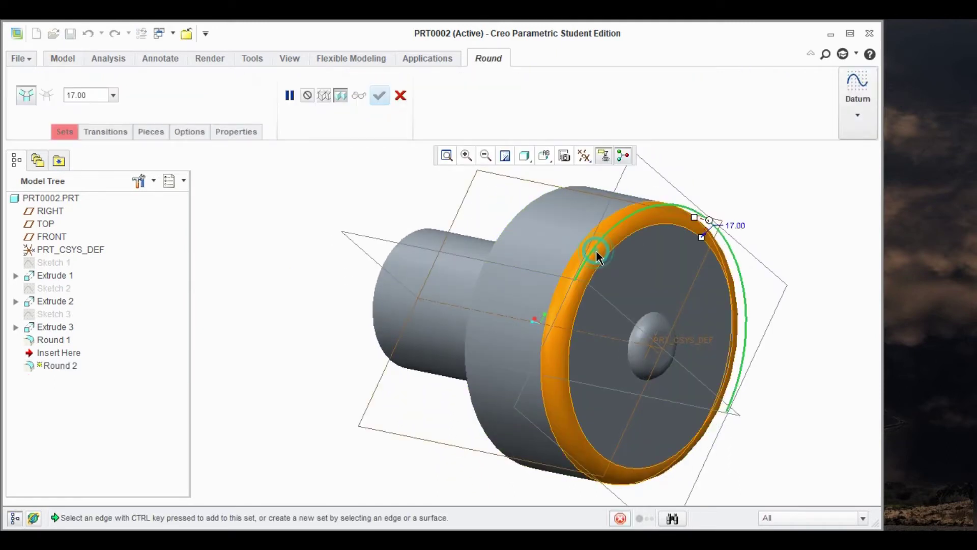
ctrl+click(497, 238)
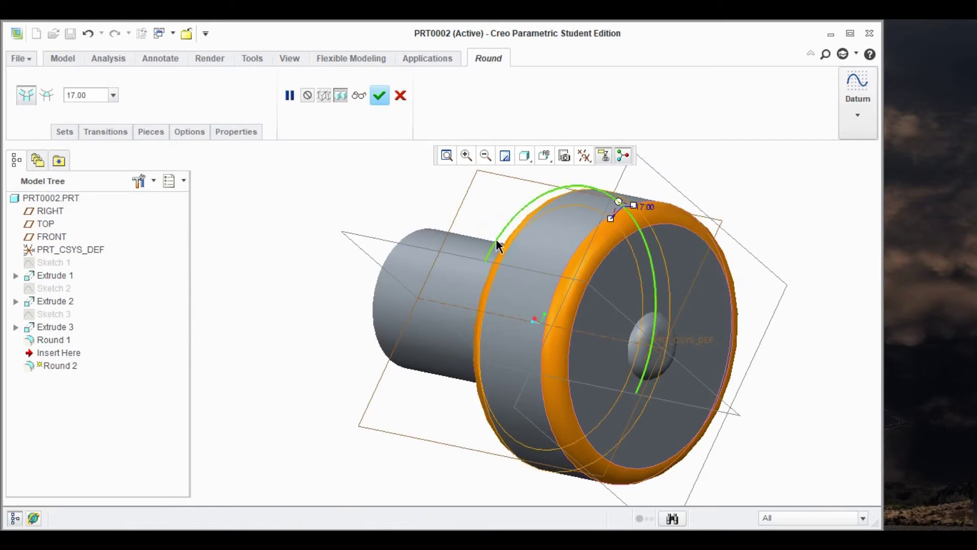
middle_drag(299, 288, 360, 251)
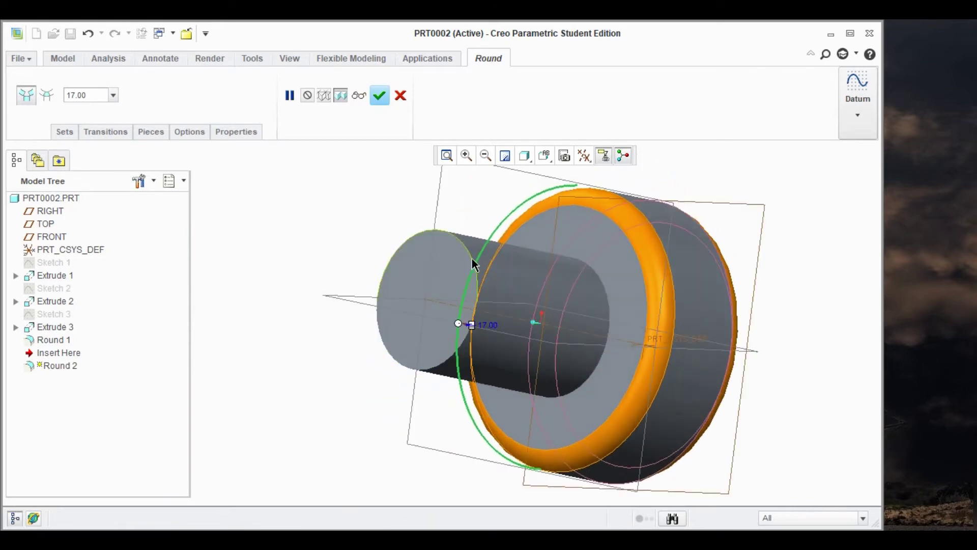
ctrl+click(472, 259)
mouse_move(311, 244)
middle_down()
mouse_move(312, 394)
mouse_move(285, 395)
middle_up()
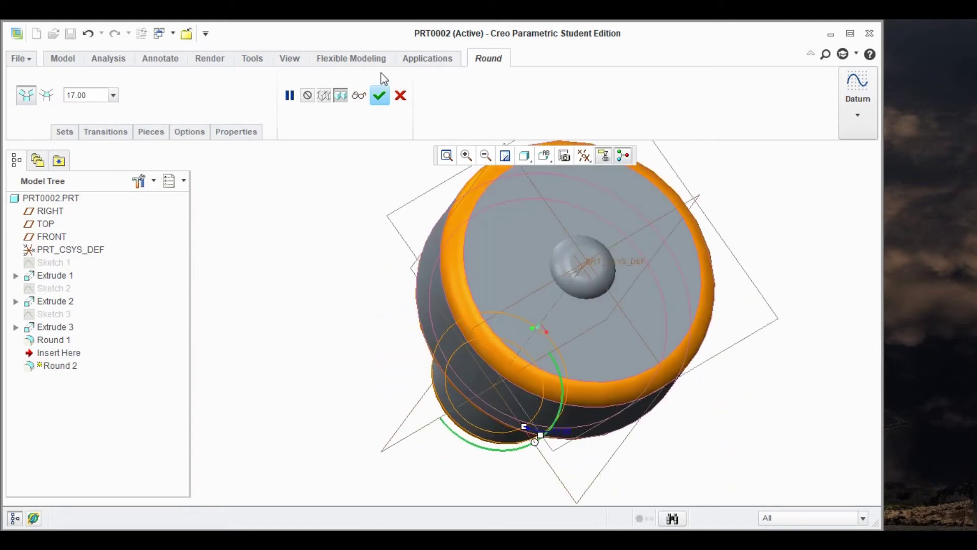
click(379, 97)
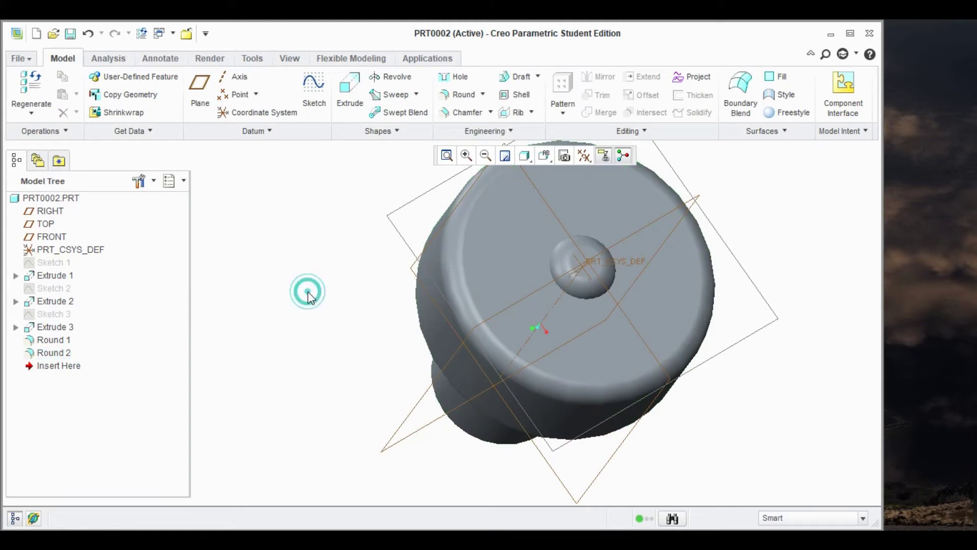
- Orbit around the rounded part and select the flange's flat front face
mouse_move(308, 290)
middle_down()
mouse_move(312, 276)
mouse_move(305, 307)
middle_up()
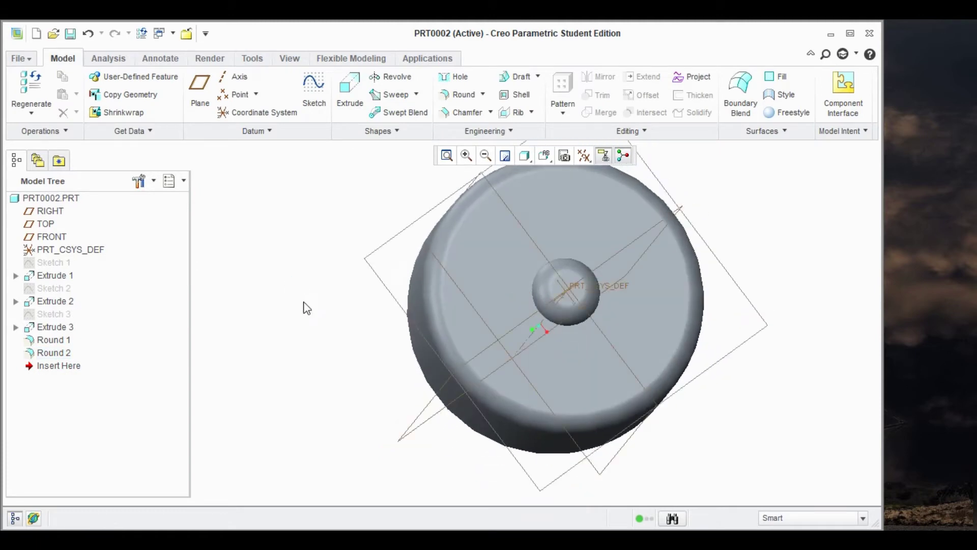
click(508, 262)
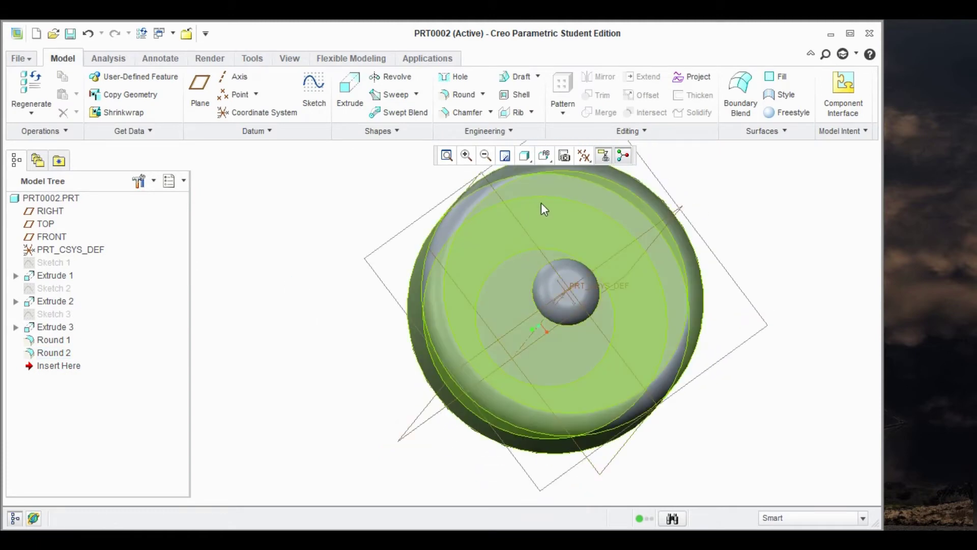
click(366, 270)
middle_drag(312, 282, 405, 199)
click(454, 253)
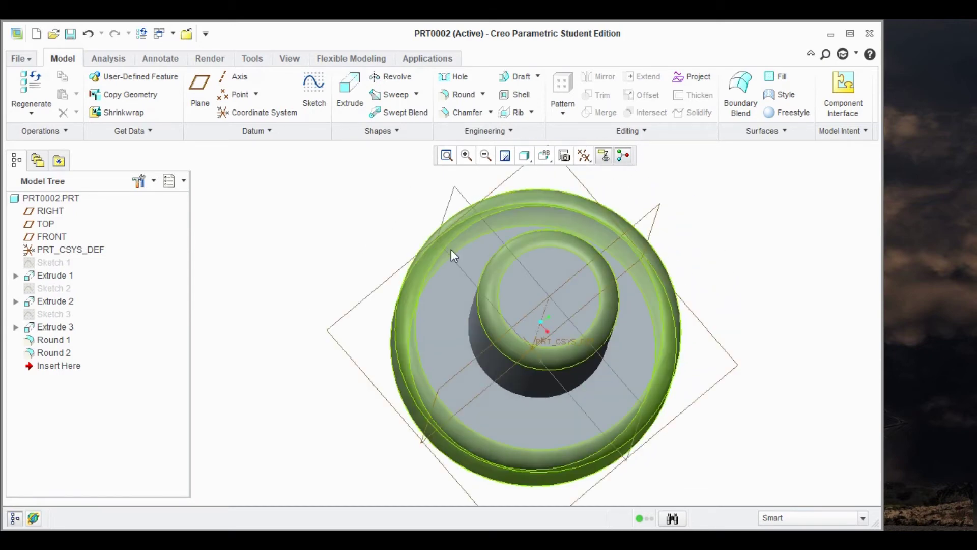
click(445, 285)
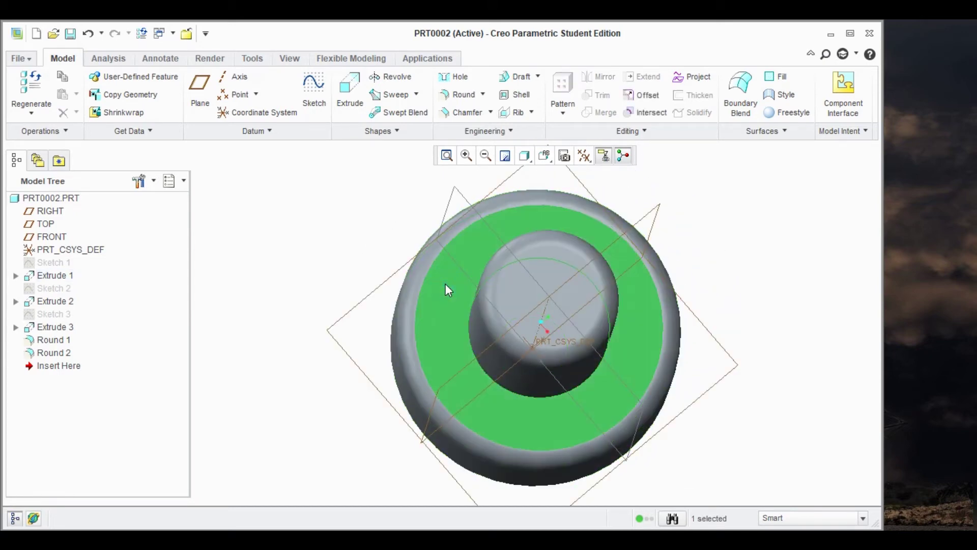
mouse_move(308, 260)
middle_down()
mouse_move(450, 239)
mouse_move(448, 220)
middle_up()
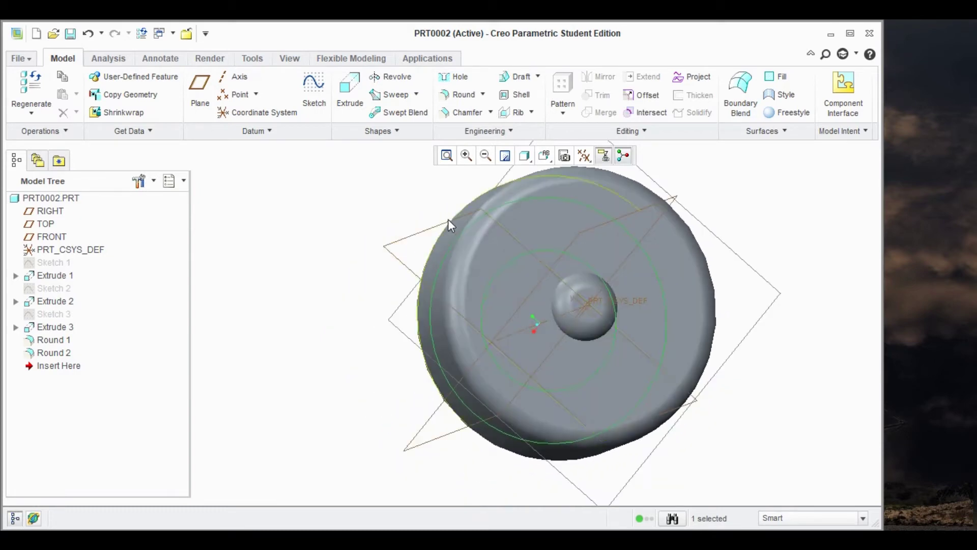
click(659, 243)
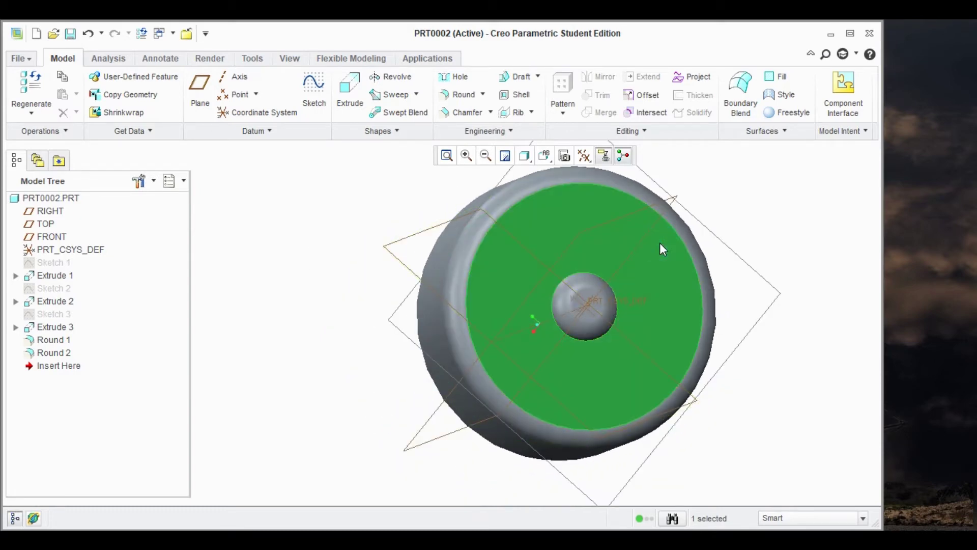
- Sketch a small circle on the vertical centreline near the disc's top rim
click(311, 89)
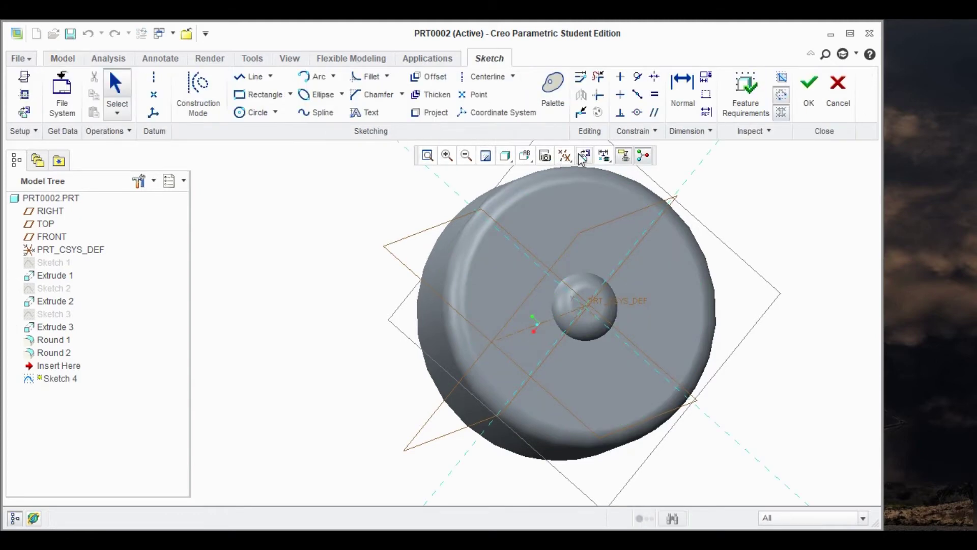
click(585, 156)
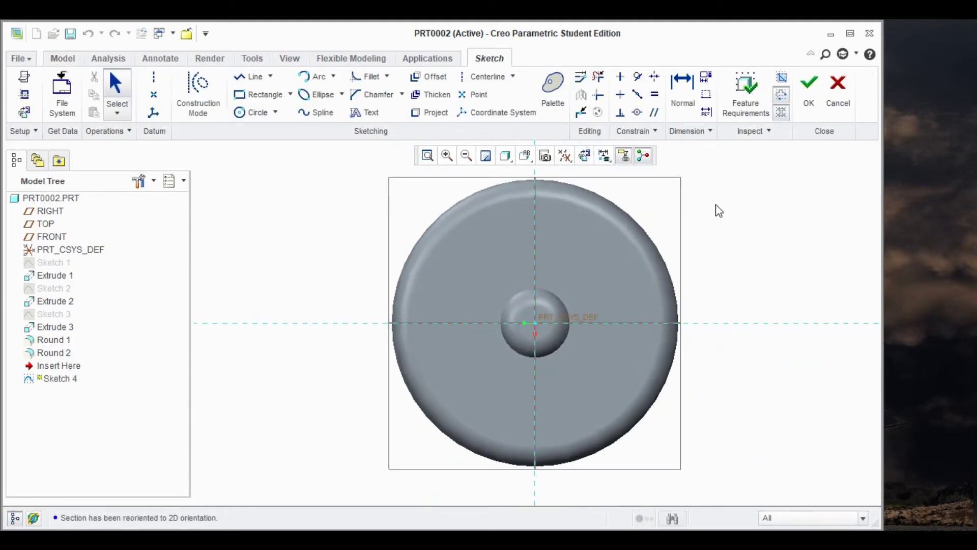
click(255, 113)
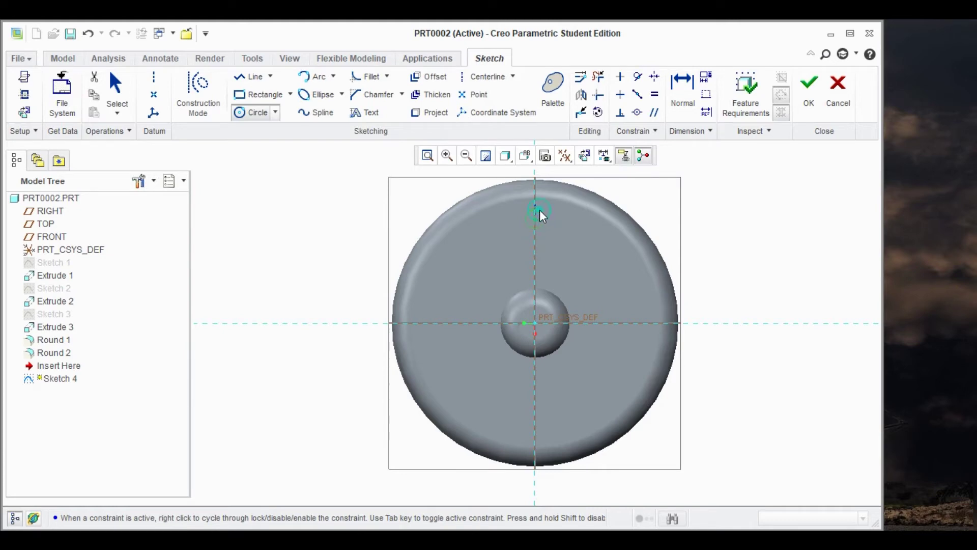
click(541, 213)
click(818, 98)
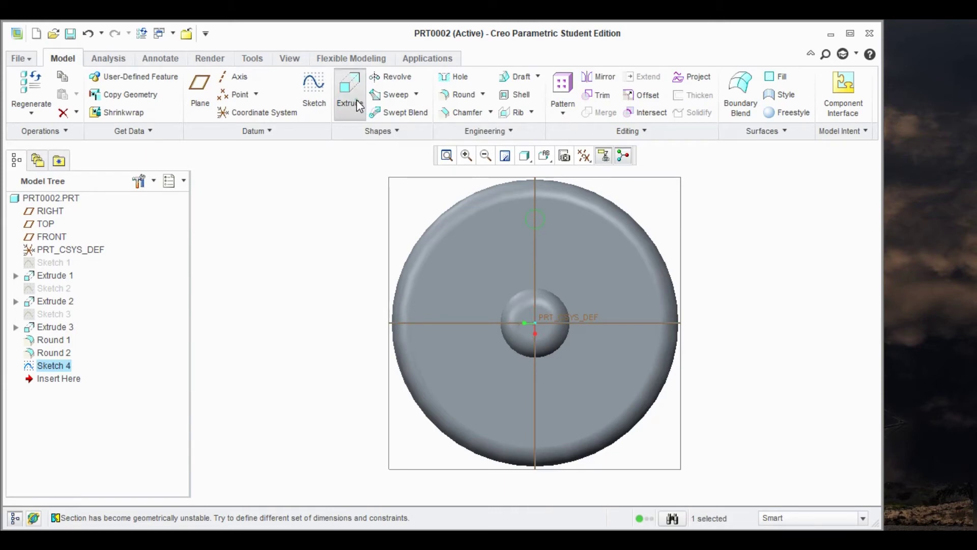
- Extrude the small circle as a 188.56-deep cut, making a hole through the flange
click(350, 97)
click(180, 96)
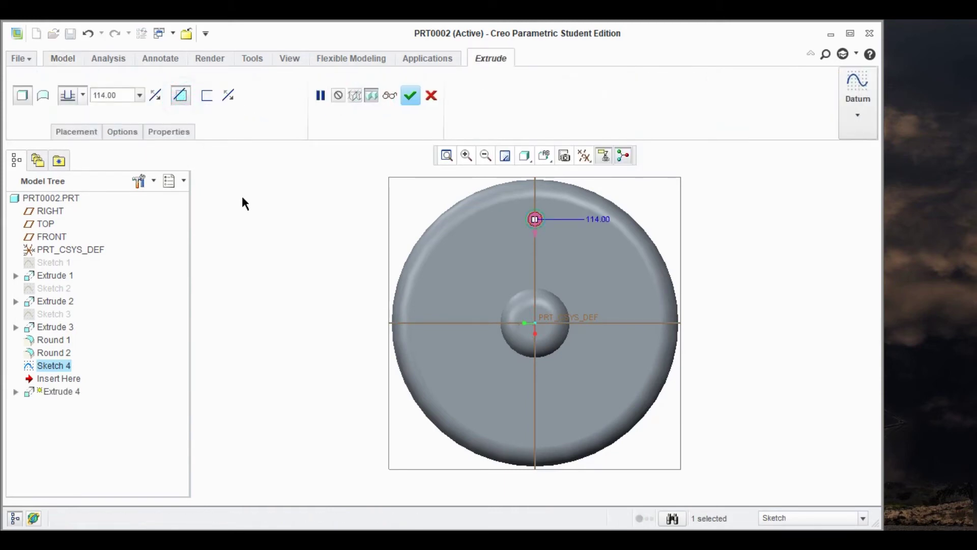
middle_drag(243, 197, 312, 196)
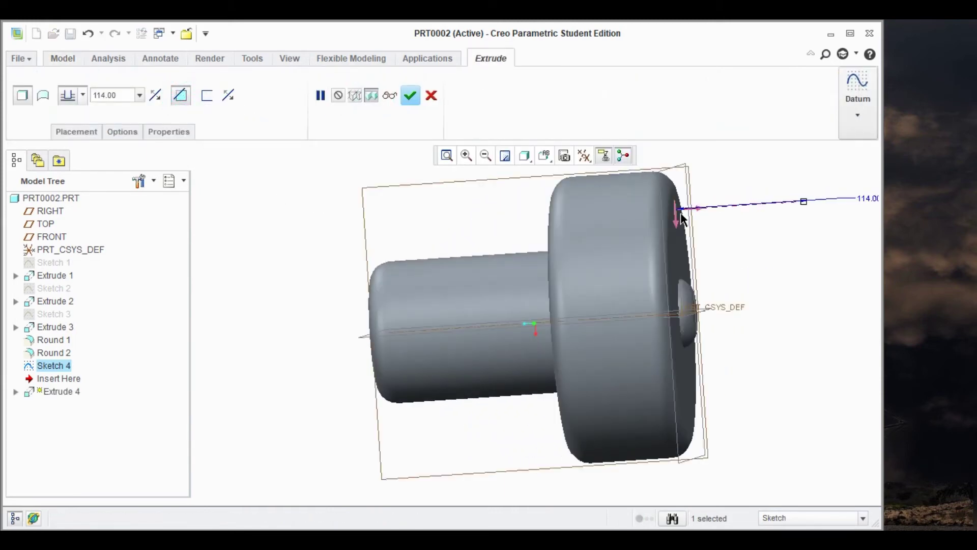
click(697, 209)
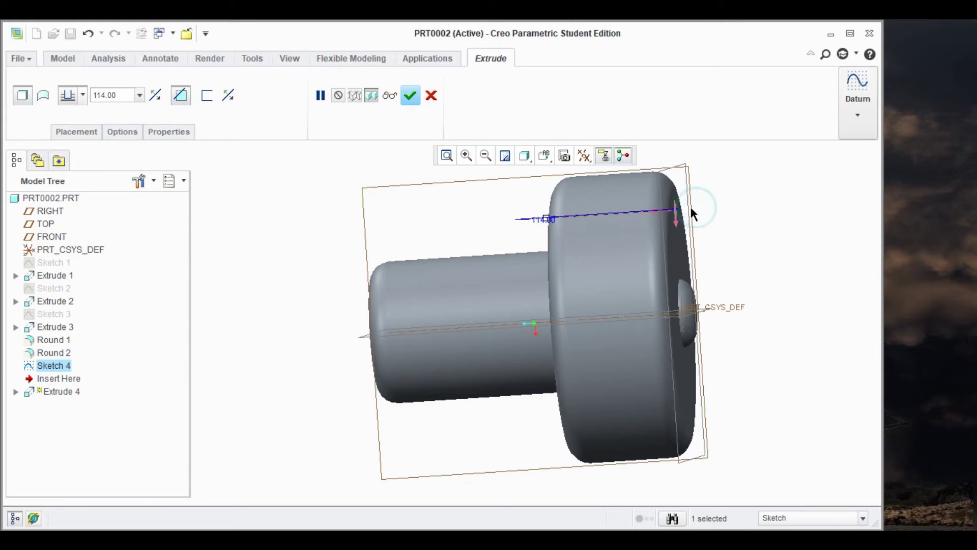
click(545, 218)
mouse_move(312, 196)
middle_down()
mouse_move(249, 225)
mouse_move(247, 207)
mouse_move(246, 220)
mouse_move(279, 245)
middle_up()
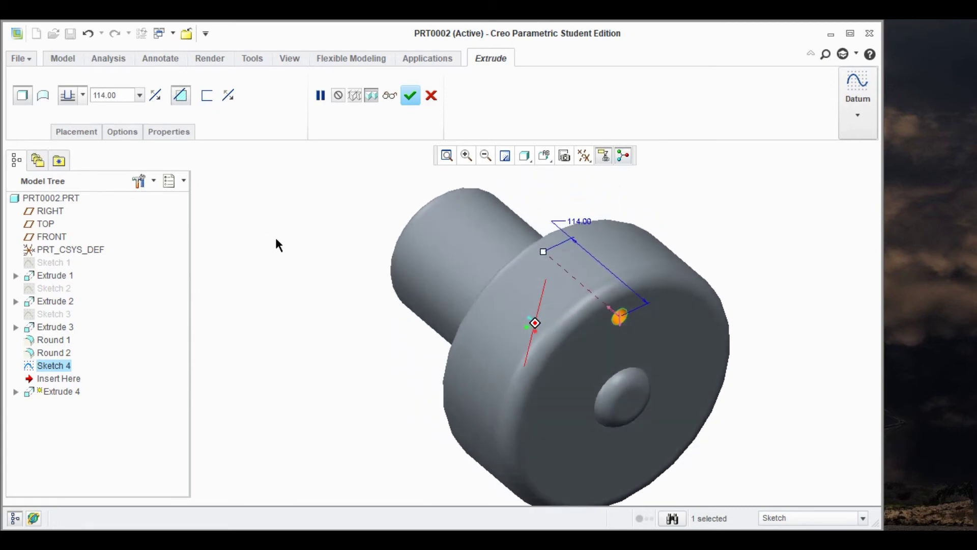
drag(544, 251, 493, 210)
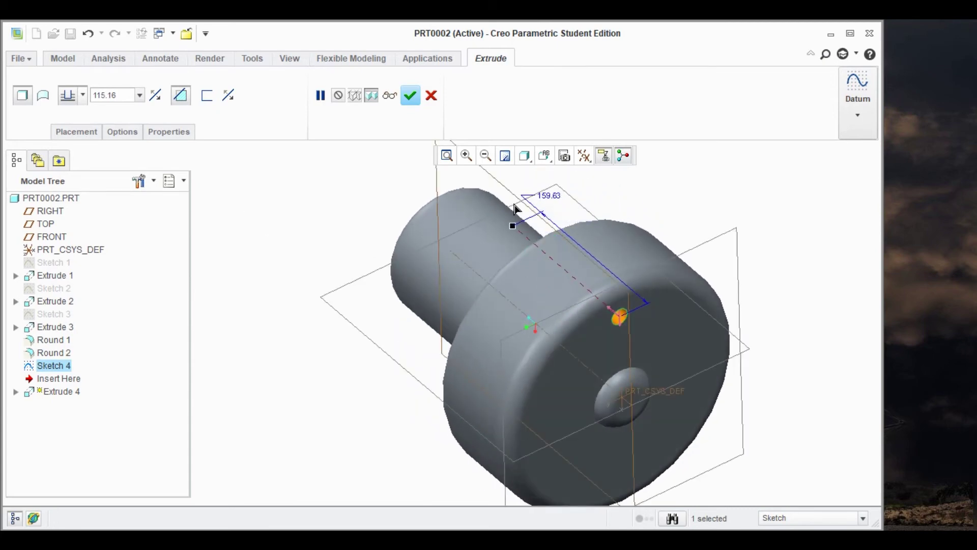
mouse_move(344, 238)
middle_down()
mouse_move(368, 207)
mouse_move(421, 216)
mouse_move(360, 240)
middle_up()
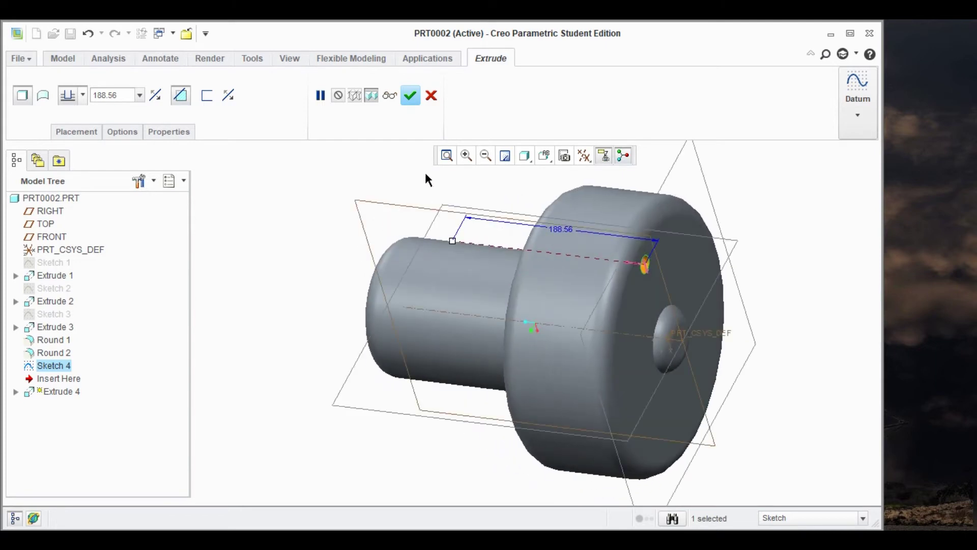
click(408, 97)
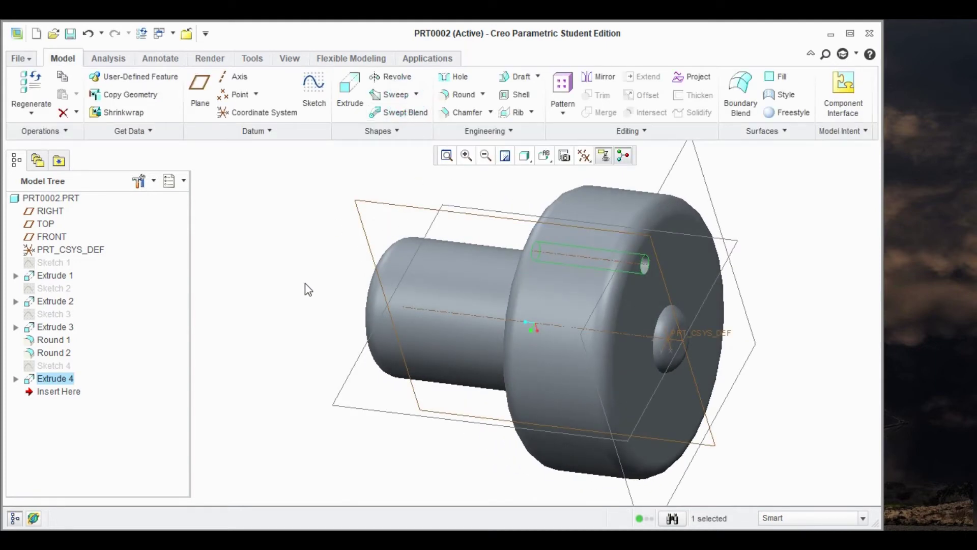
mouse_move(308, 289)
middle_down()
mouse_move(299, 273)
mouse_move(272, 271)
mouse_move(251, 285)
mouse_move(253, 262)
middle_up()
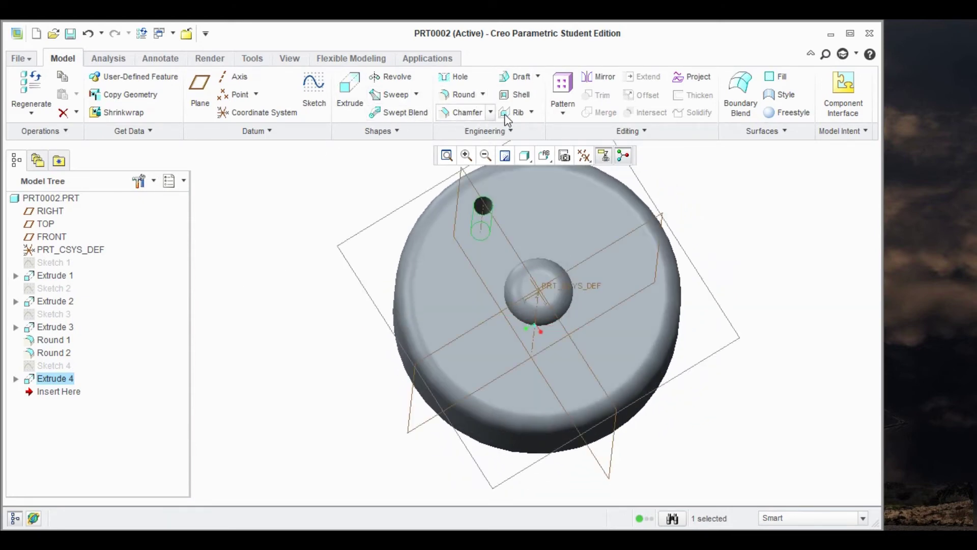
click(568, 111)
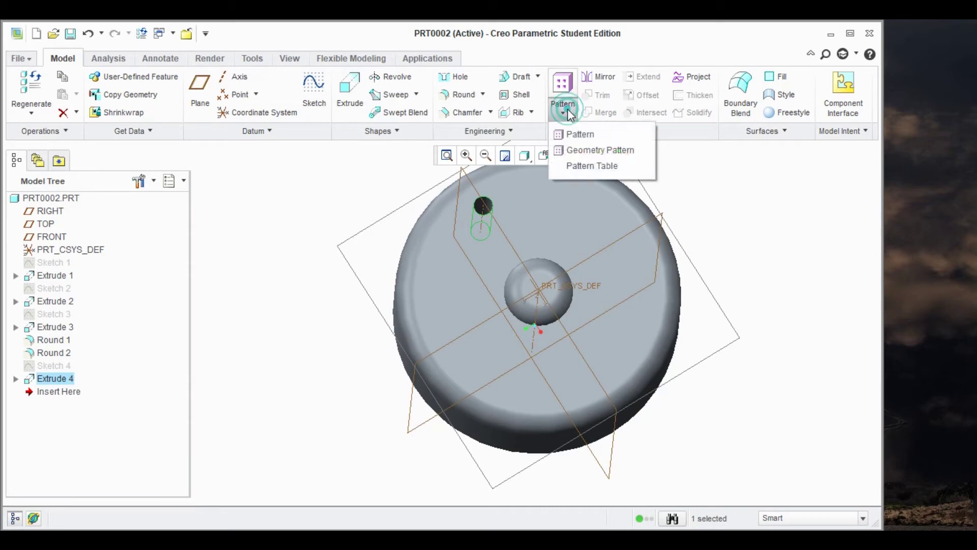
click(577, 135)
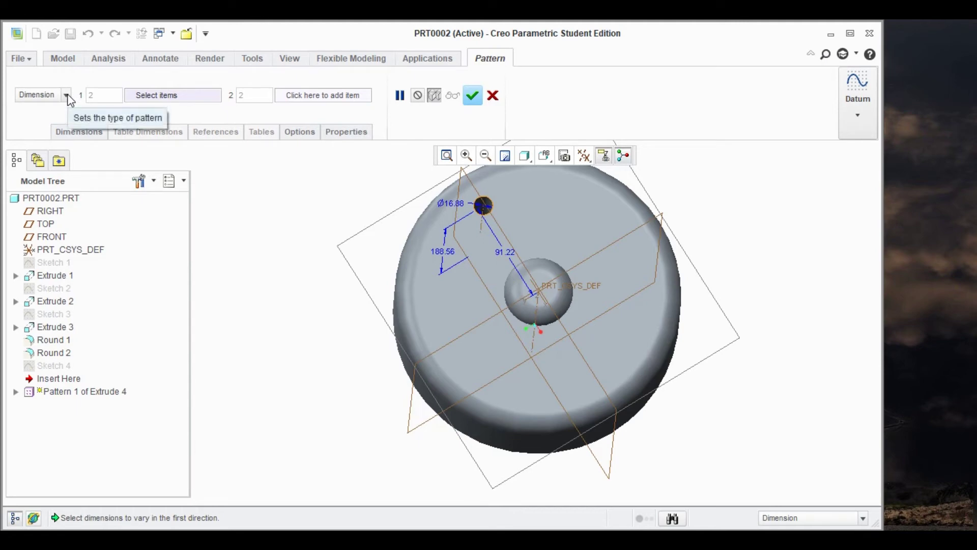
click(66, 95)
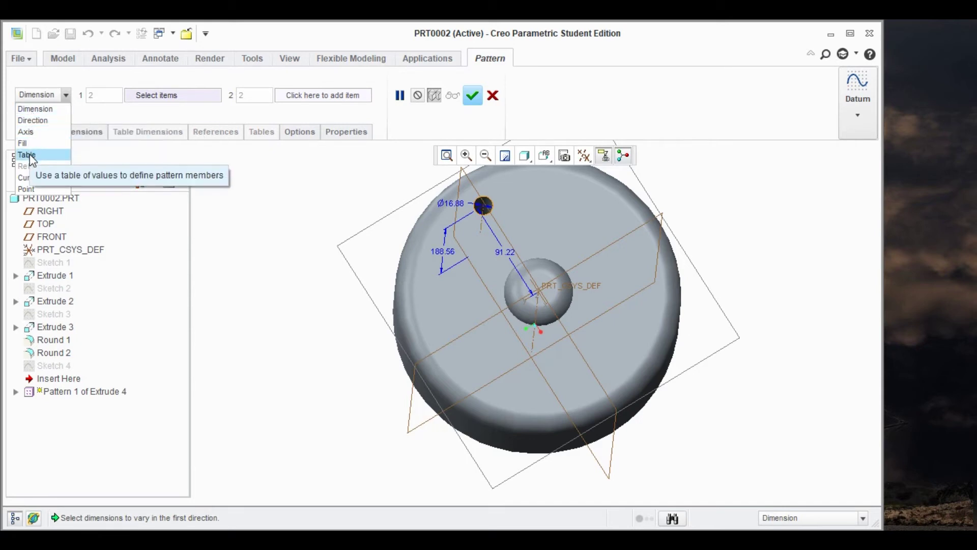
click(494, 101)
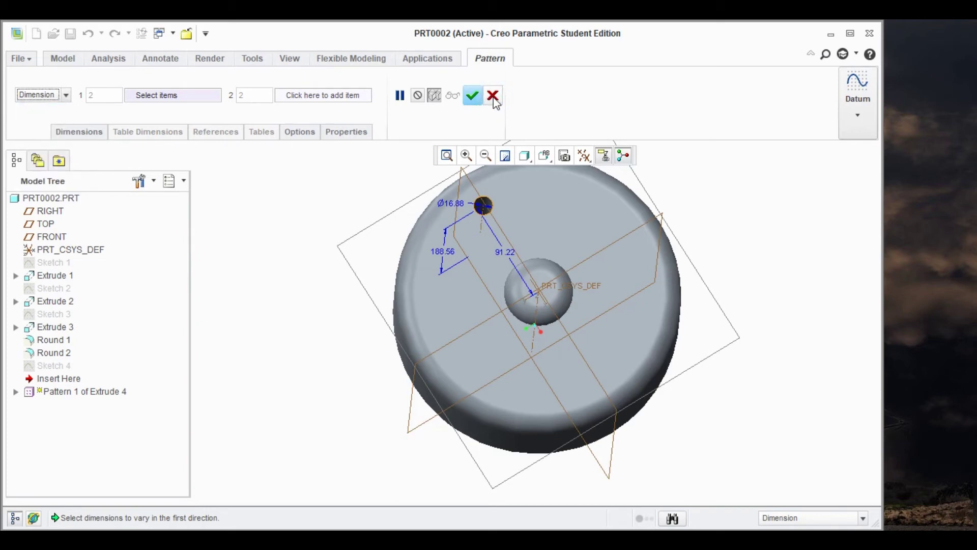
click(494, 101)
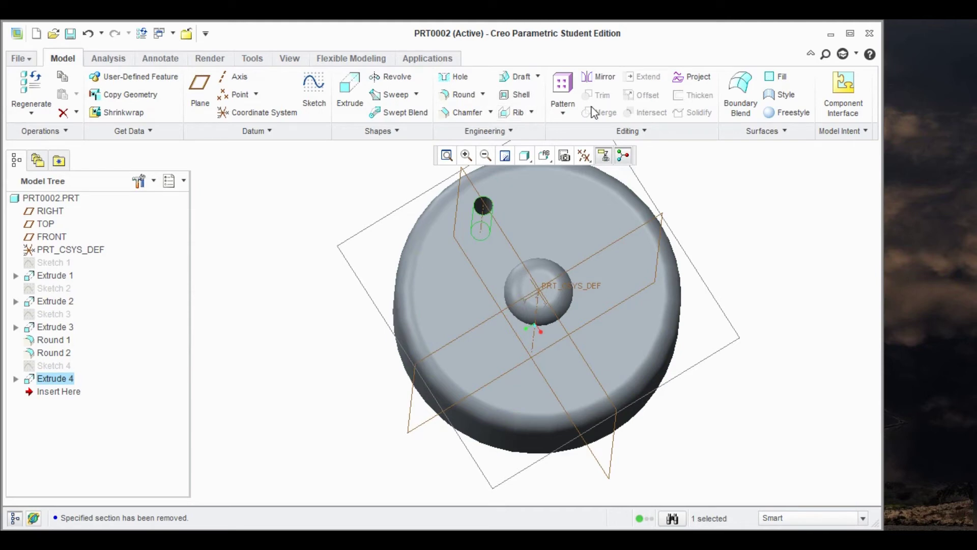
- Mirror the Extrude 4 hole across the RIGHT datum plane
click(593, 78)
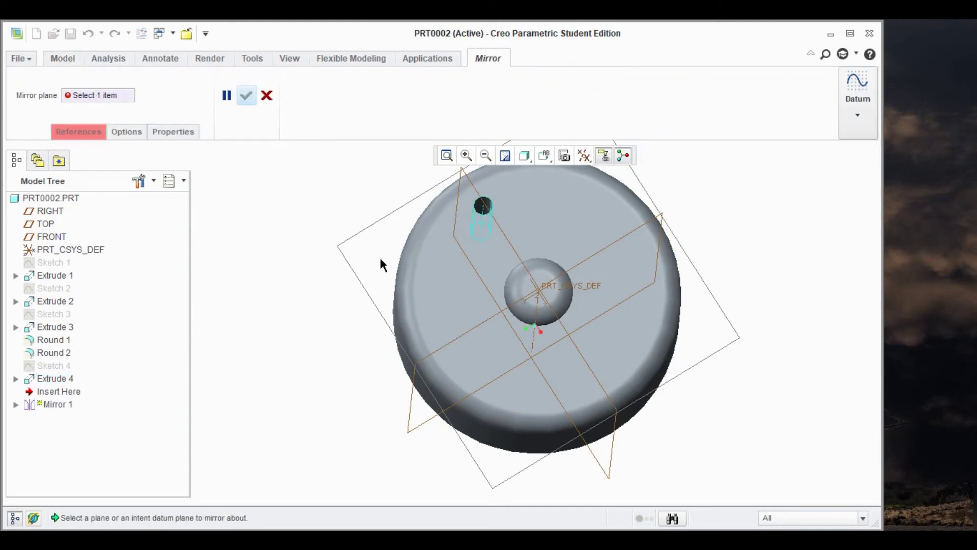
click(560, 275)
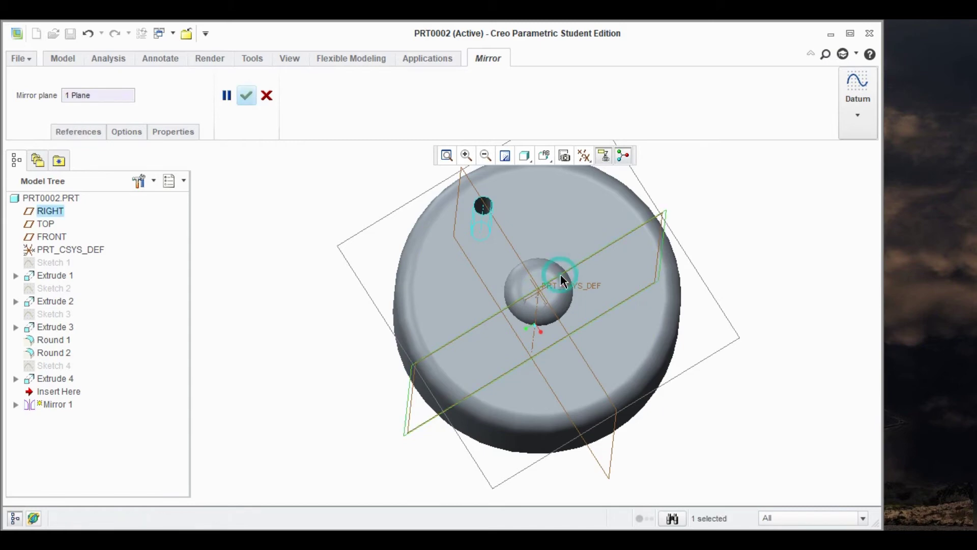
click(245, 100)
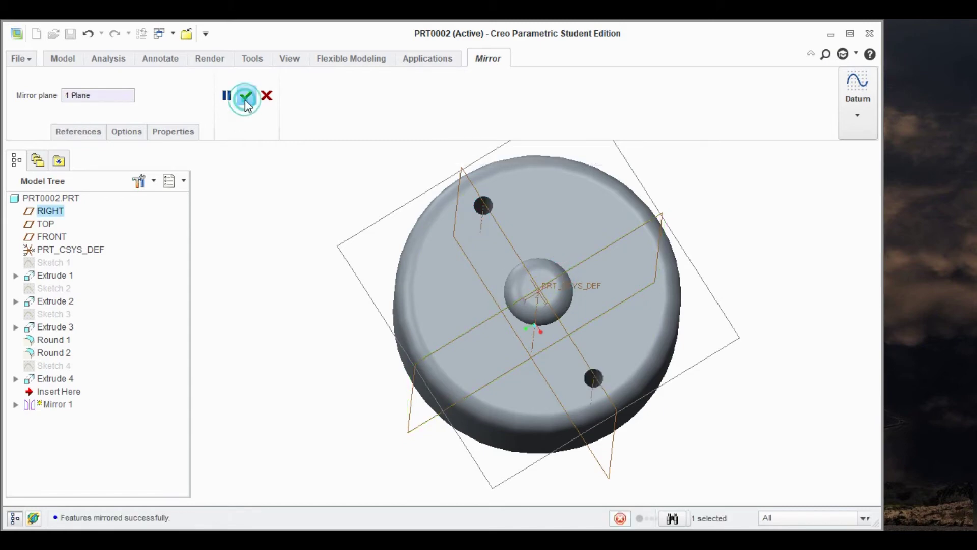
mouse_move(254, 273)
middle_down()
mouse_move(273, 261)
mouse_move(258, 270)
middle_up()
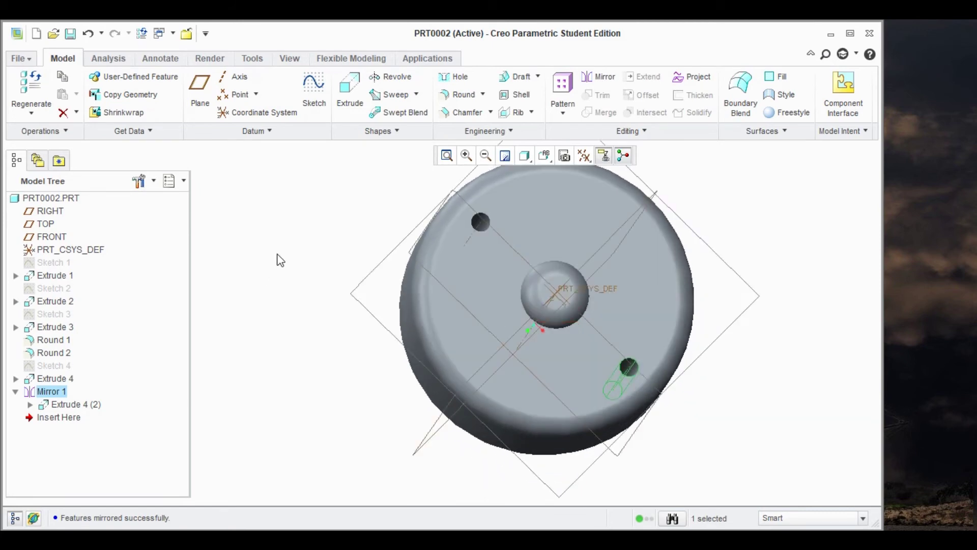
- Create Sketch 5 on the flange's flat face with a circle centred on the vertical axis near the top
click(279, 214)
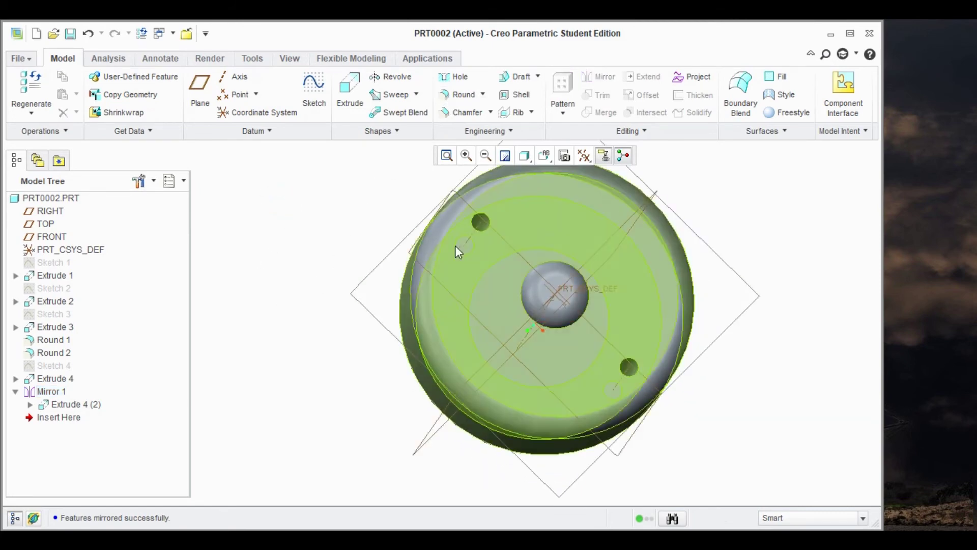
click(497, 269)
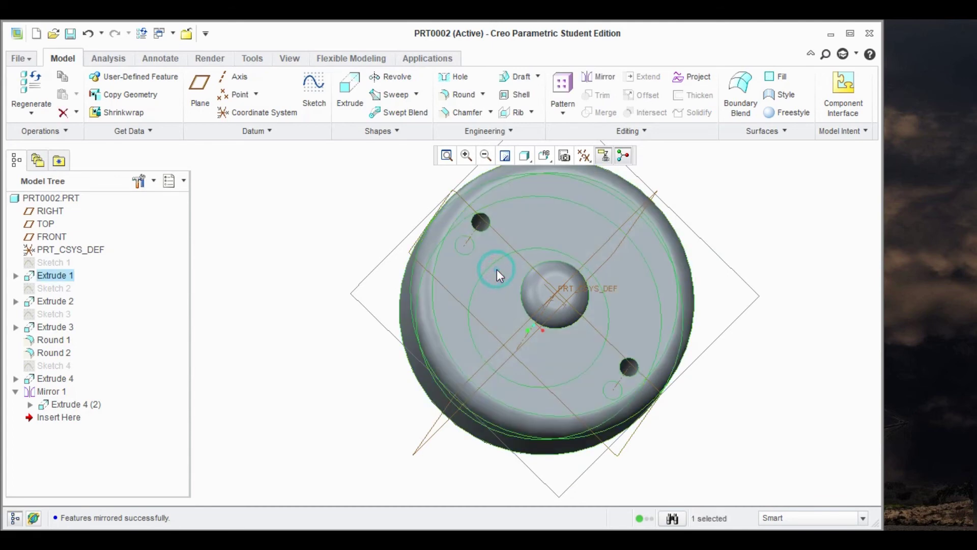
click(482, 250)
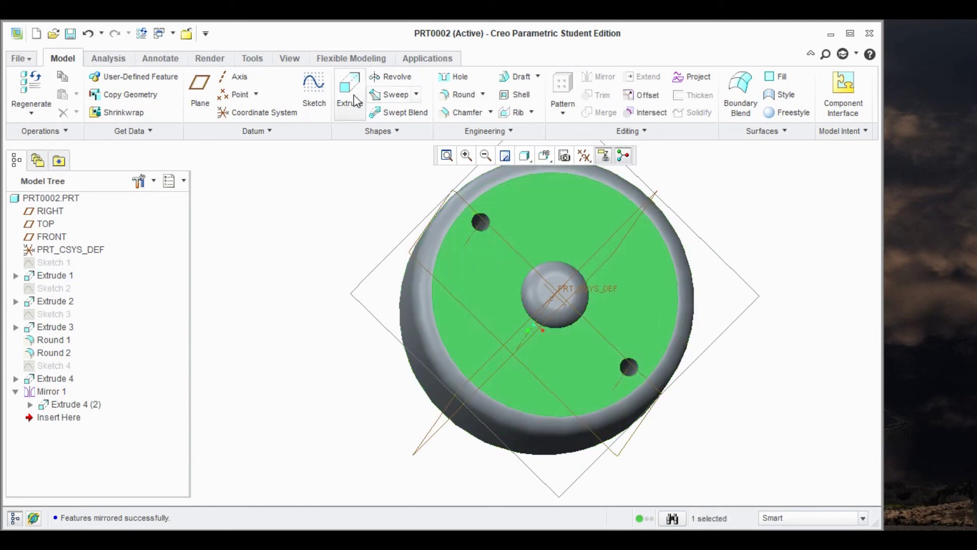
click(314, 89)
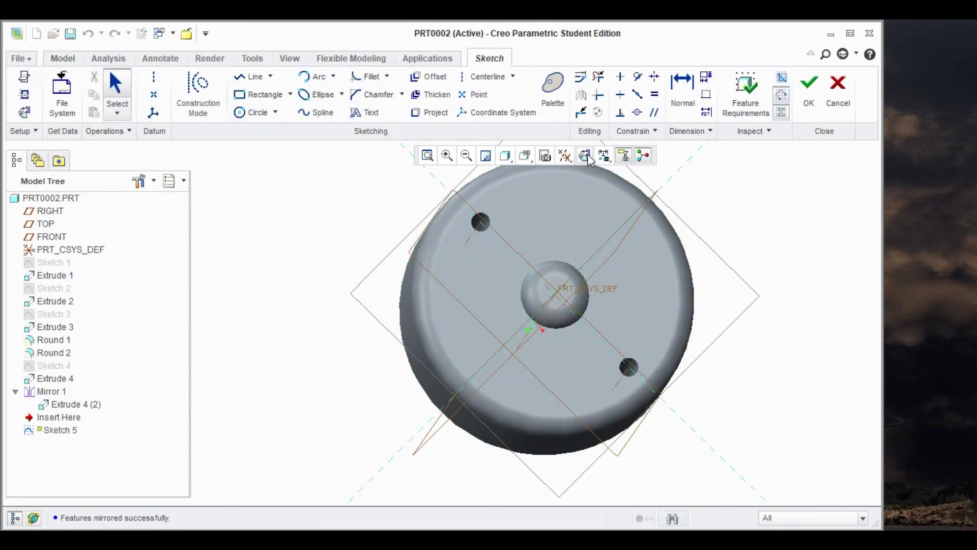
click(586, 156)
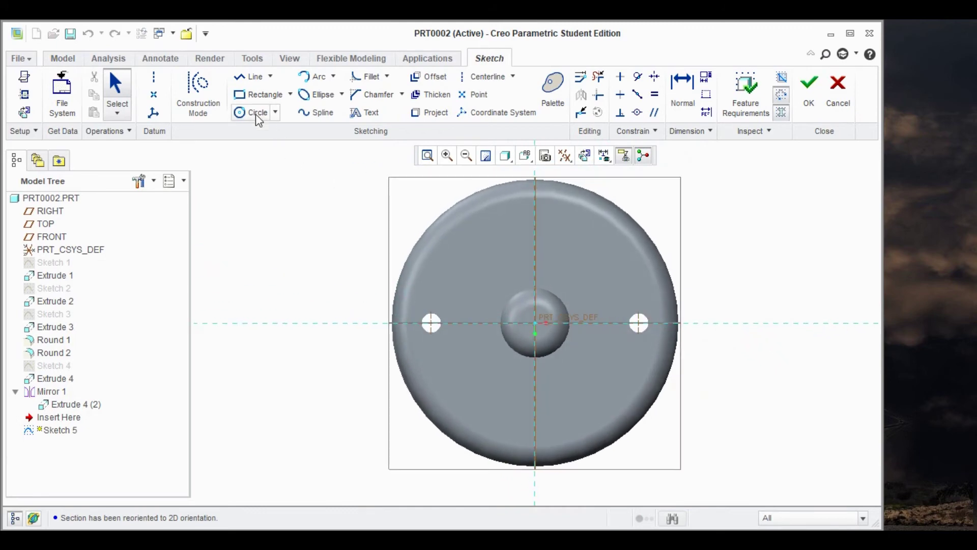
click(257, 116)
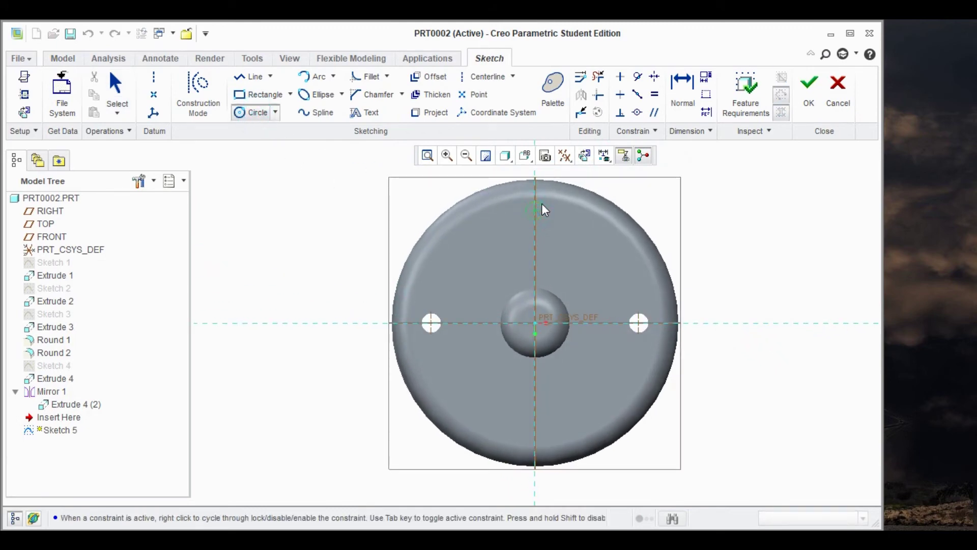
click(542, 209)
click(808, 87)
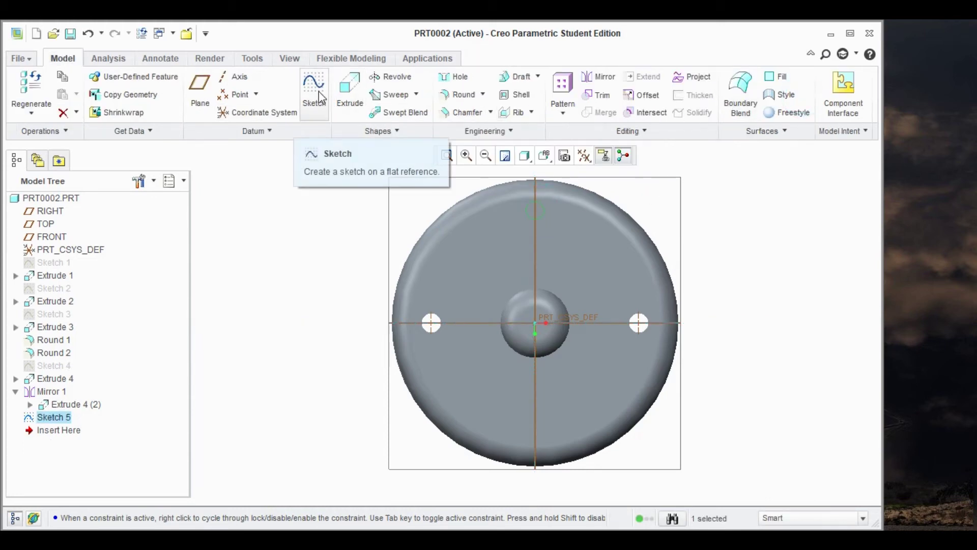
- Extrude Sketch 5, then redefine Extrude 5 as a material-removing cut about 262.75 deep
click(339, 88)
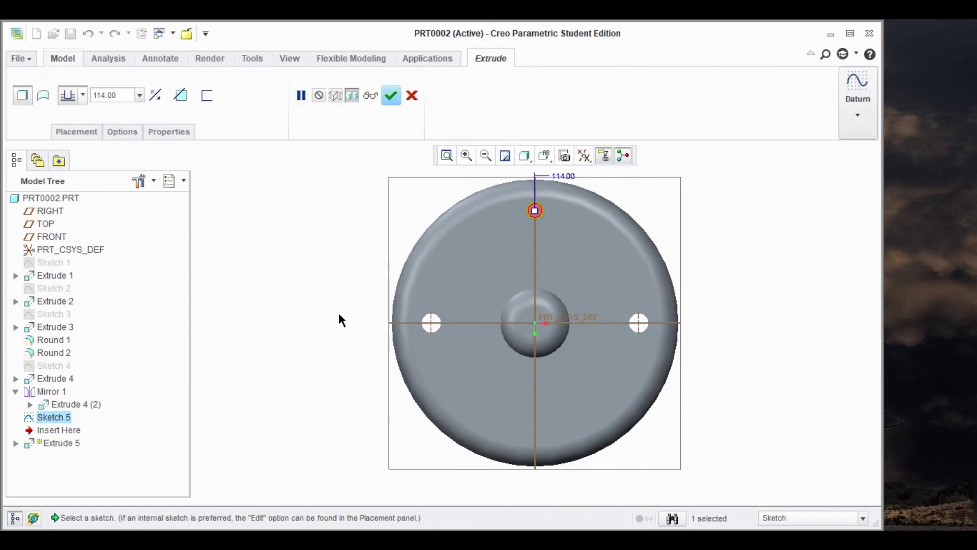
click(391, 95)
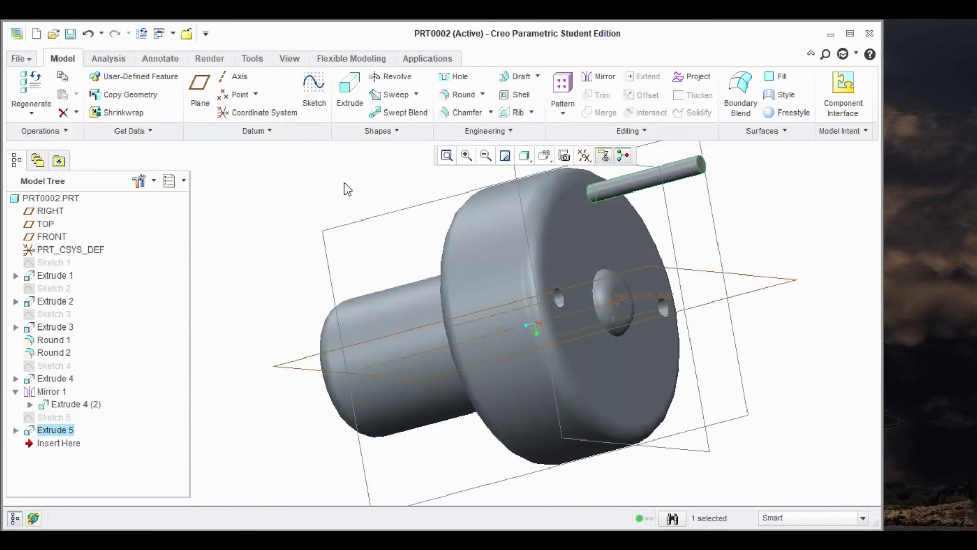
right_click(72, 436)
click(116, 316)
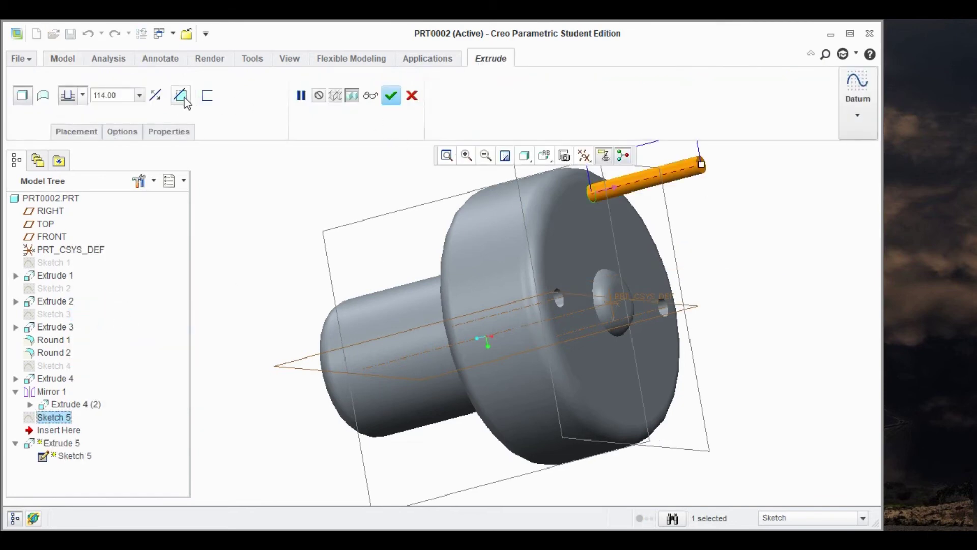
click(182, 98)
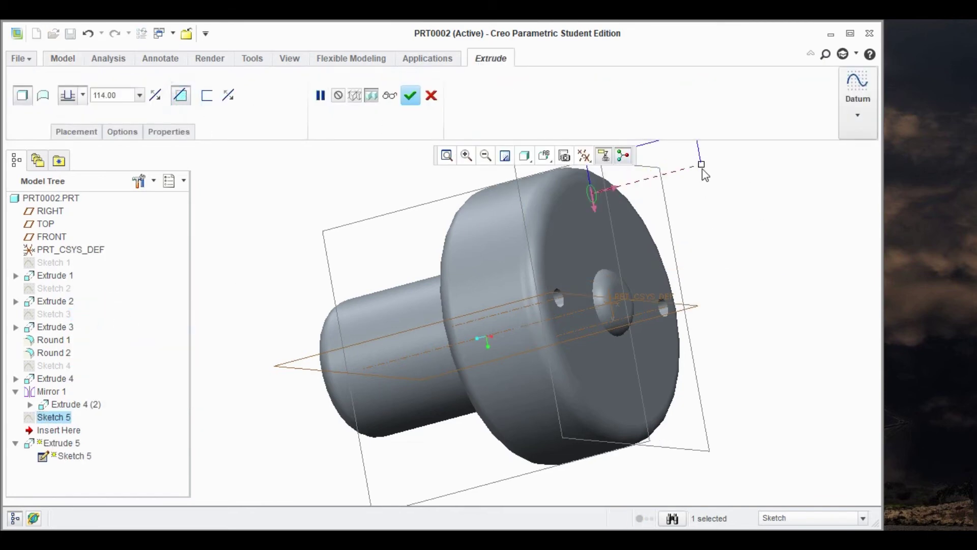
drag(702, 165, 333, 232)
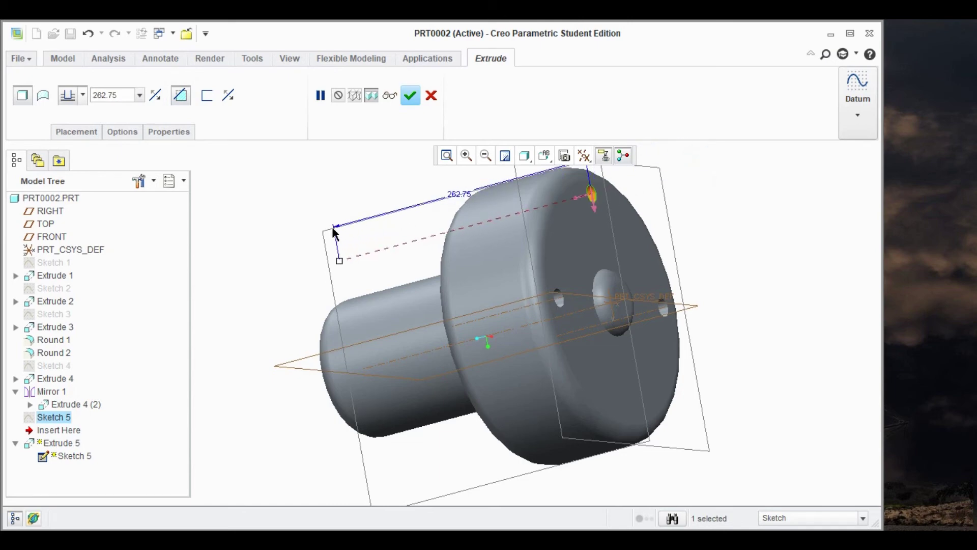
click(416, 97)
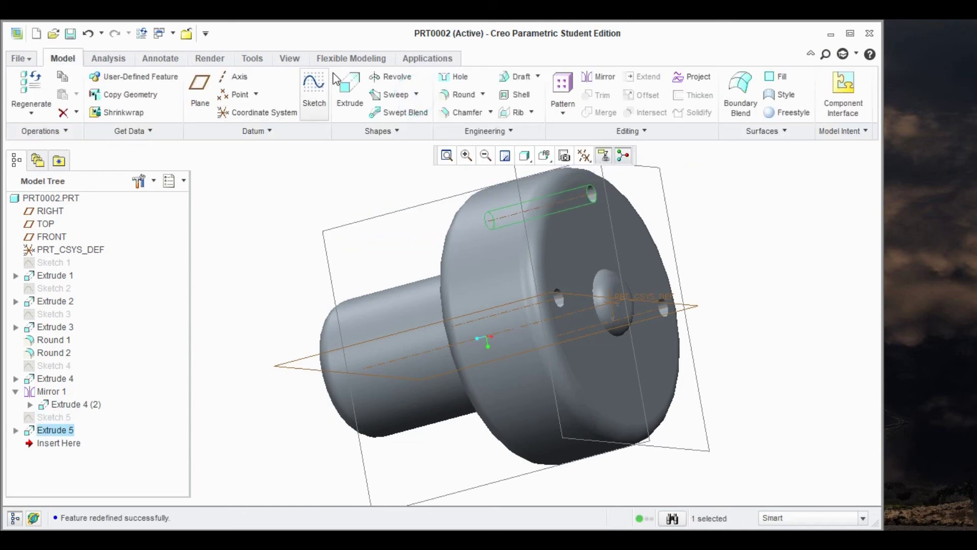
- Mirror the Extrude 5 hole across the TOP datum plane as Mirror 2
click(601, 77)
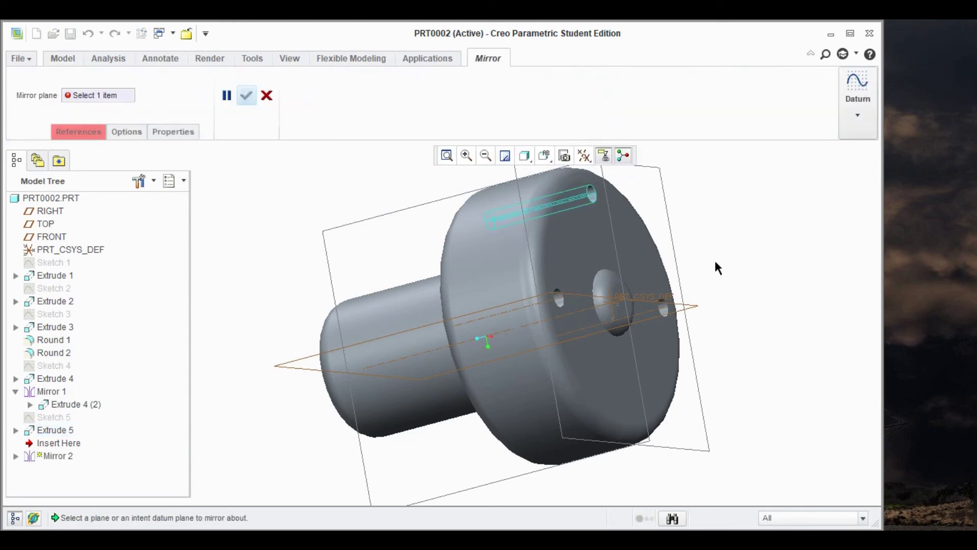
click(654, 306)
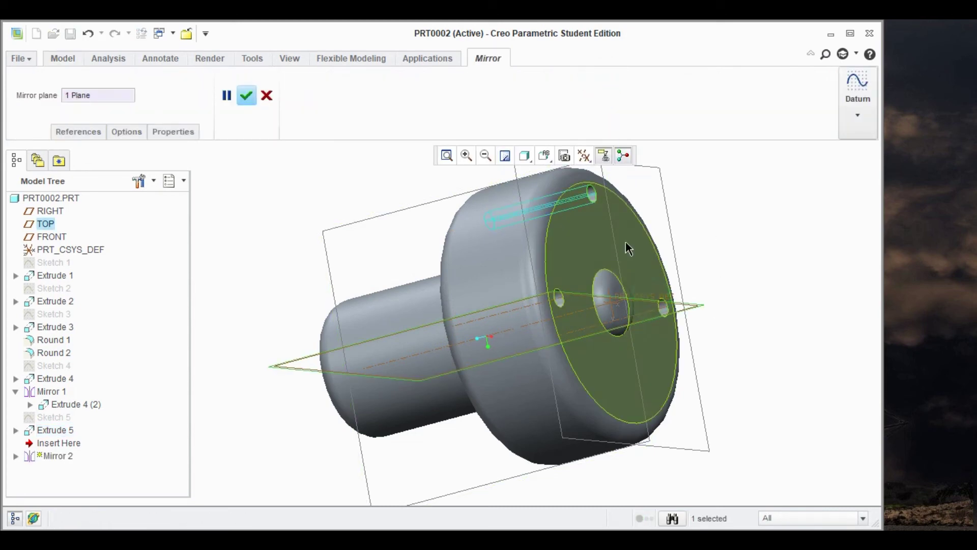
click(247, 96)
mouse_move(245, 199)
middle_down()
mouse_move(224, 212)
mouse_move(207, 186)
mouse_move(183, 216)
mouse_move(188, 207)
middle_up()
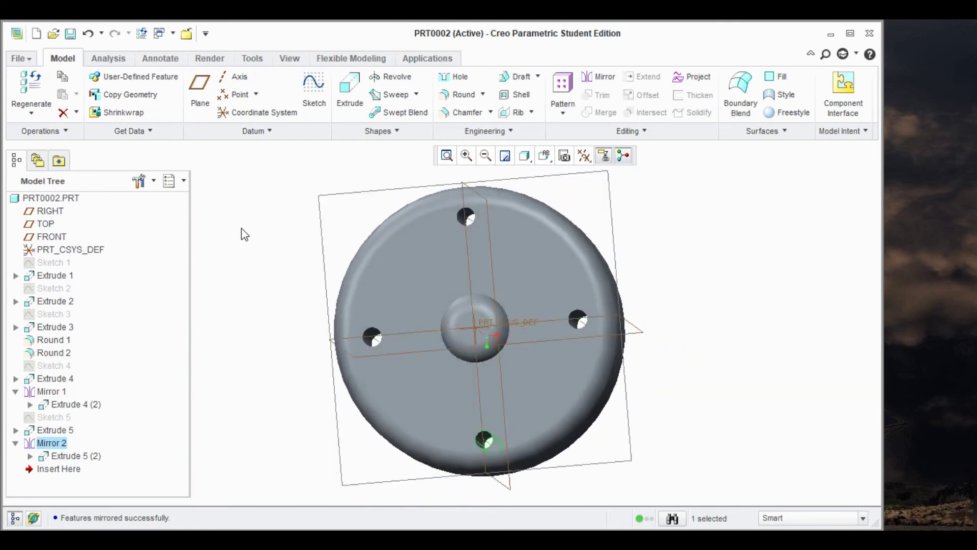
click(259, 234)
click(262, 239)
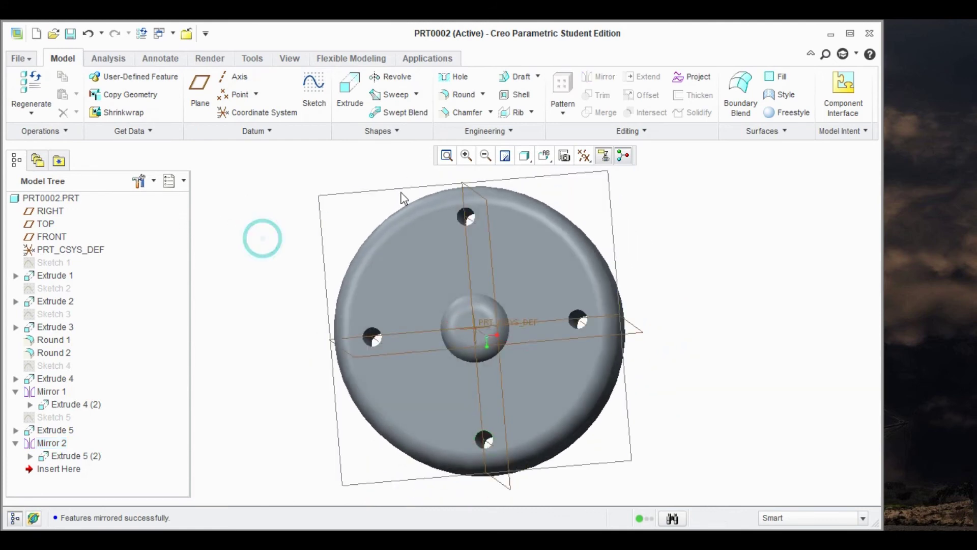
mouse_move(806, 292)
middle_down()
mouse_move(790, 278)
mouse_move(784, 370)
mouse_move(724, 360)
mouse_move(693, 342)
mouse_move(677, 309)
mouse_move(649, 306)
middle_up()
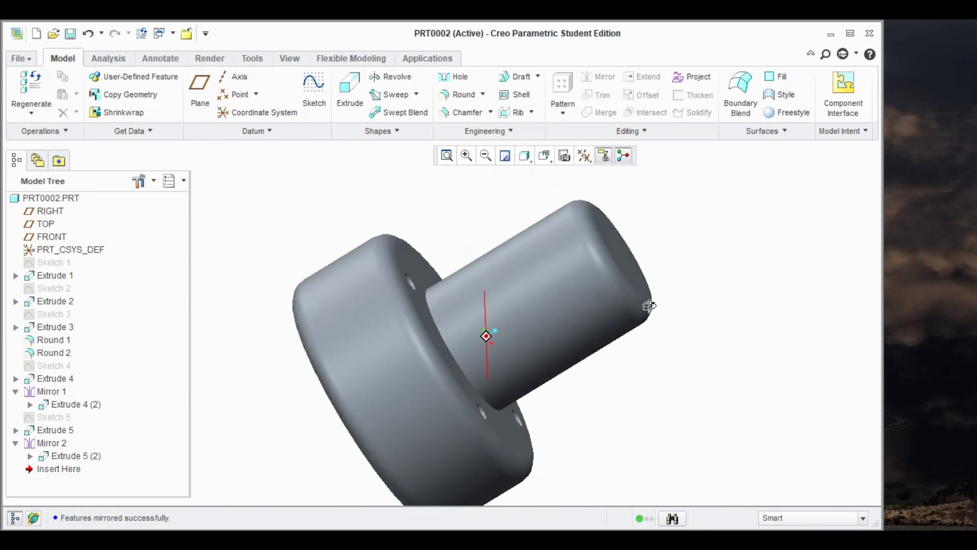
mouse_move(777, 266)
middle_down()
mouse_move(809, 222)
mouse_move(748, 263)
mouse_move(708, 265)
mouse_move(667, 286)
middle_up()
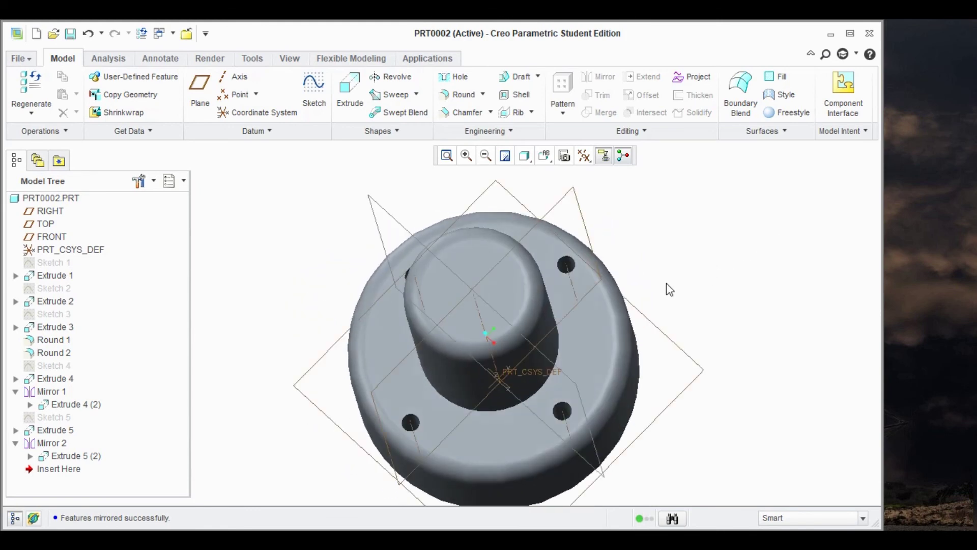
- Create Sketch 6 on the boss's end face with a small circle centred on the origin
click(473, 275)
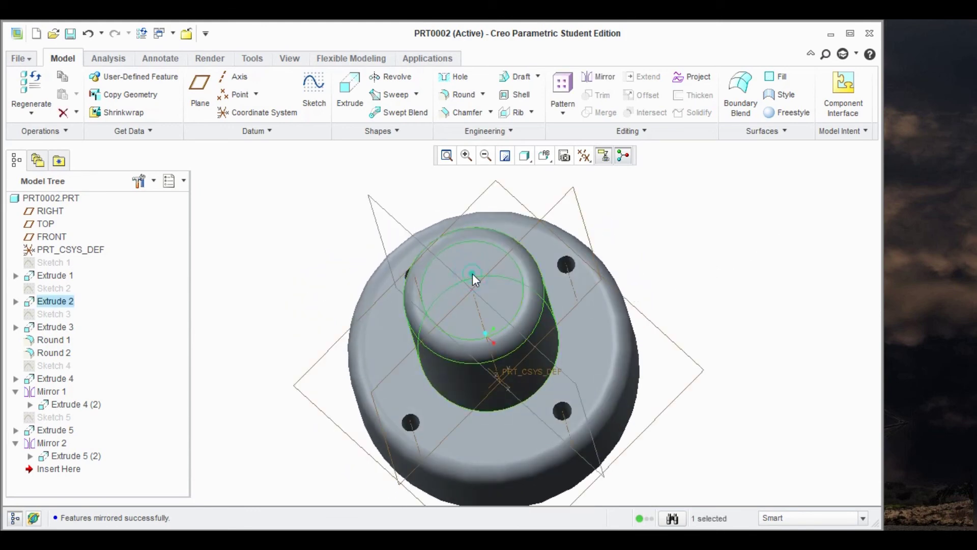
click(469, 248)
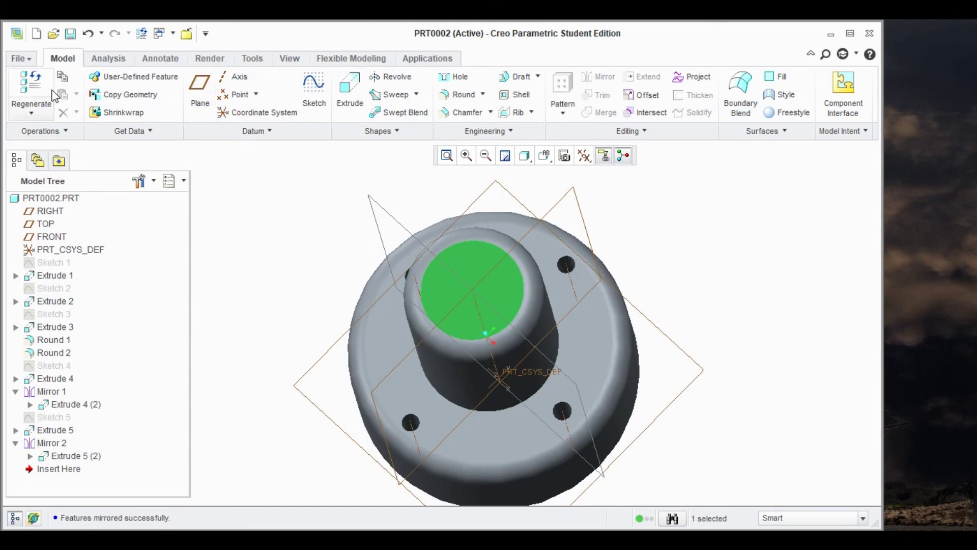
click(320, 97)
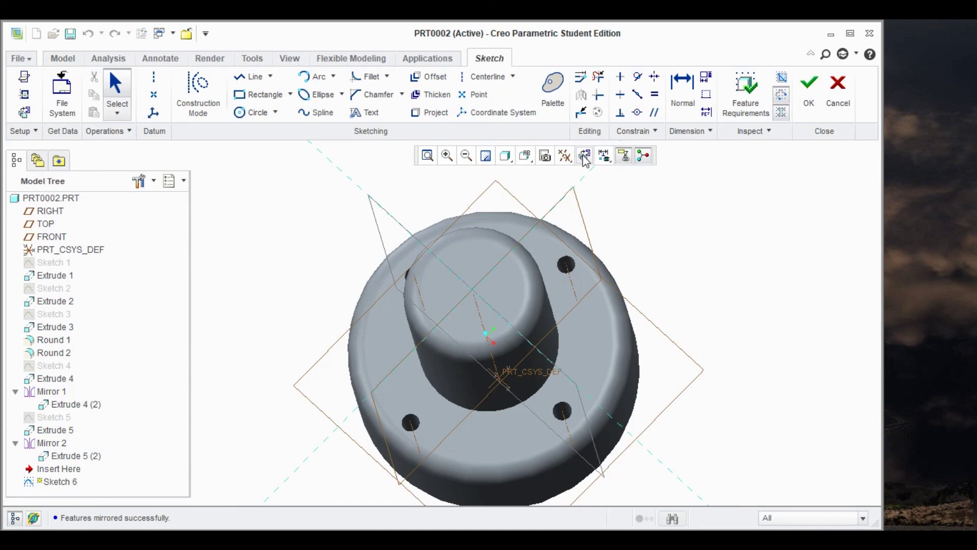
click(584, 157)
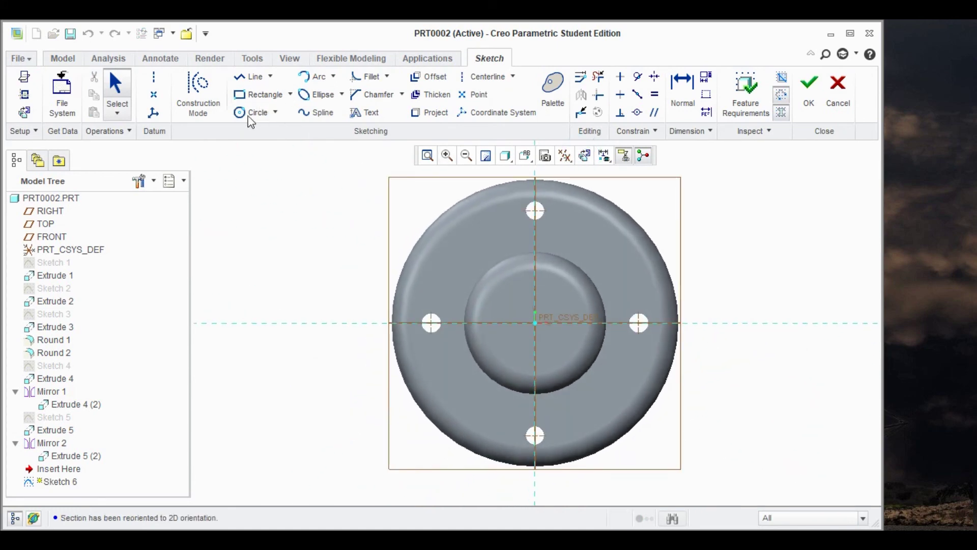
click(252, 113)
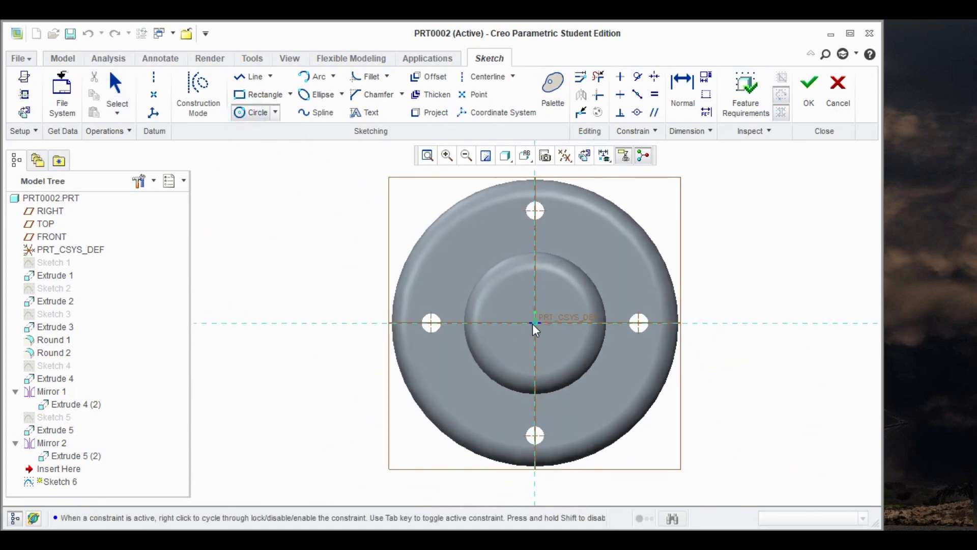
click(548, 312)
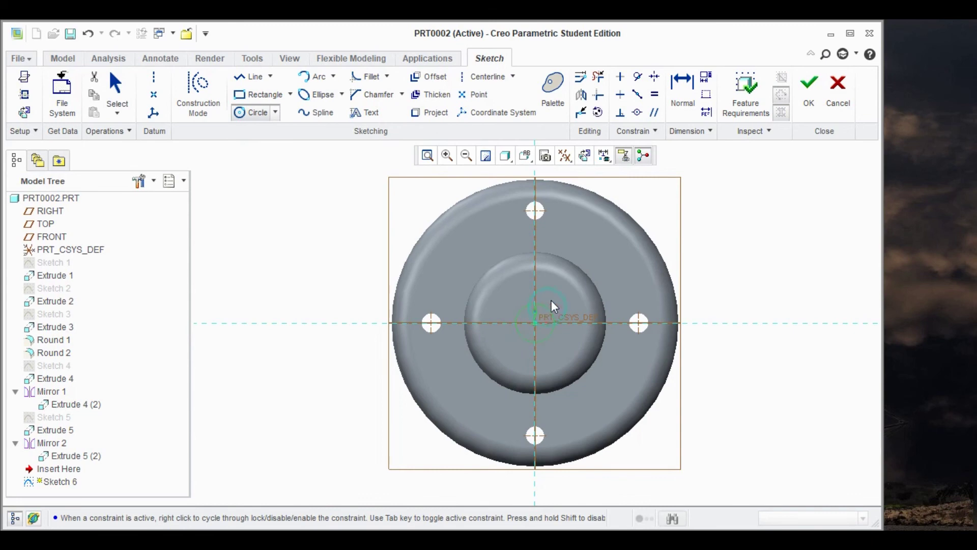
click(806, 86)
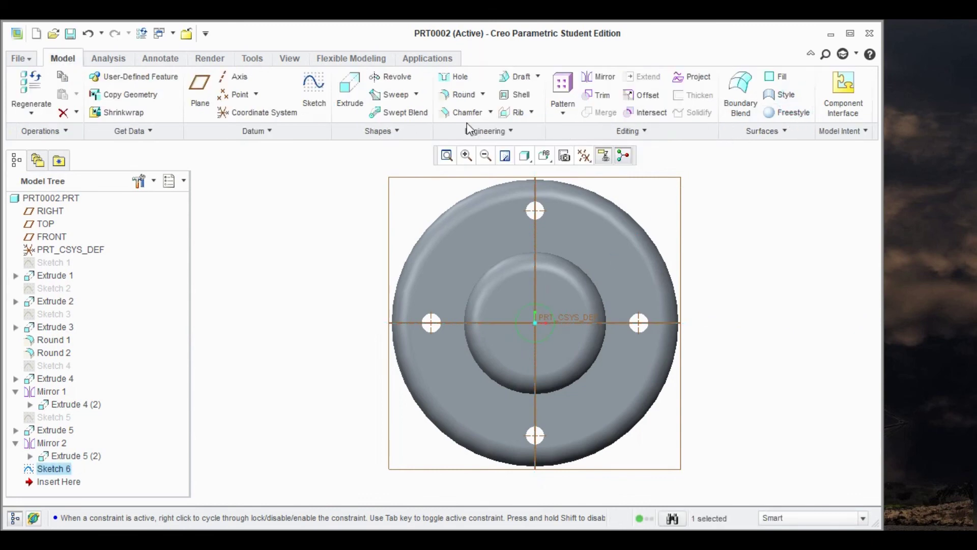
- Extrude Sketch 6 as a material-removing cut 427.78 deep through boss and flange
click(350, 90)
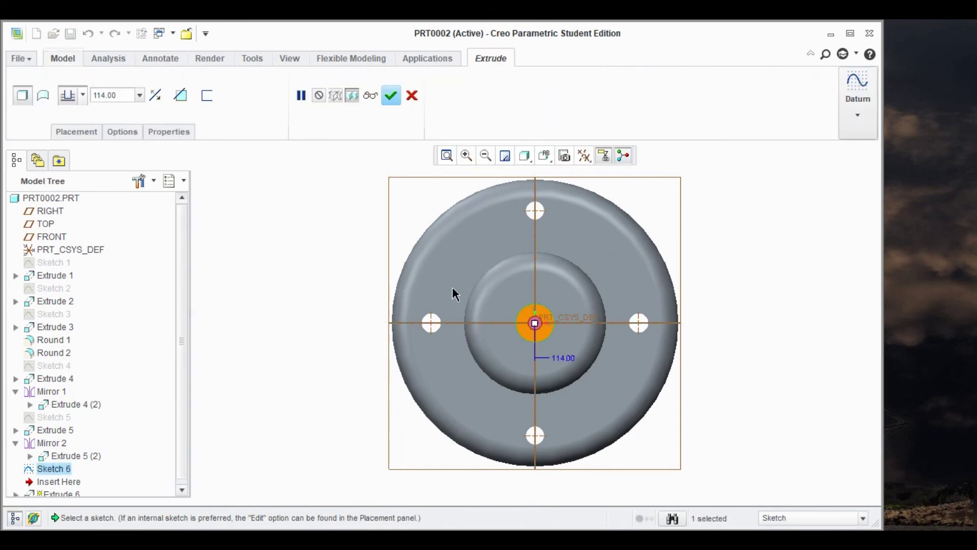
click(181, 98)
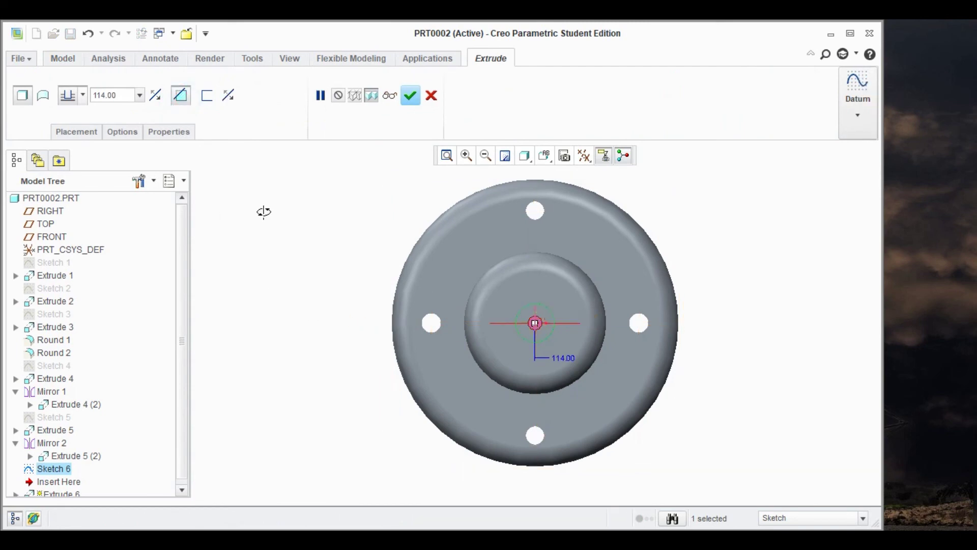
middle_drag(261, 211, 336, 217)
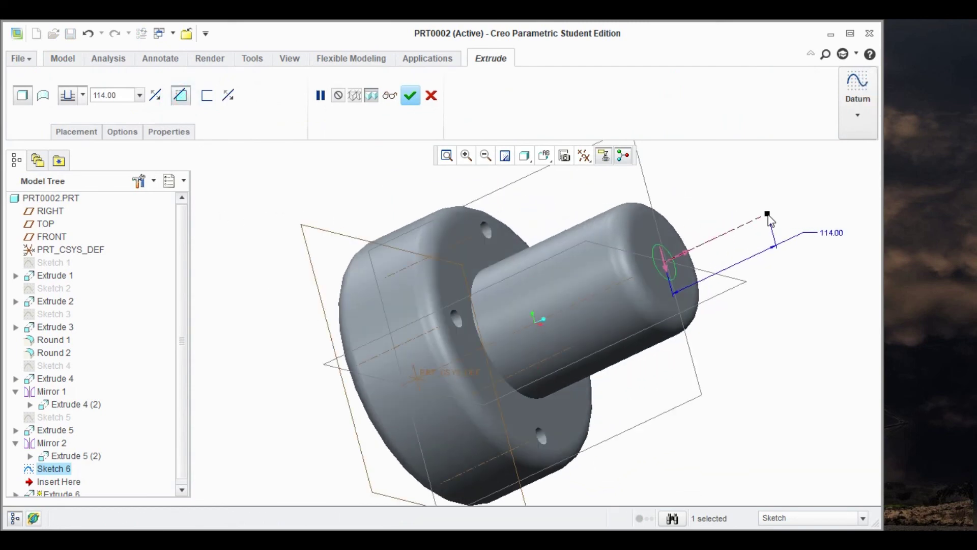
drag(767, 214, 229, 338)
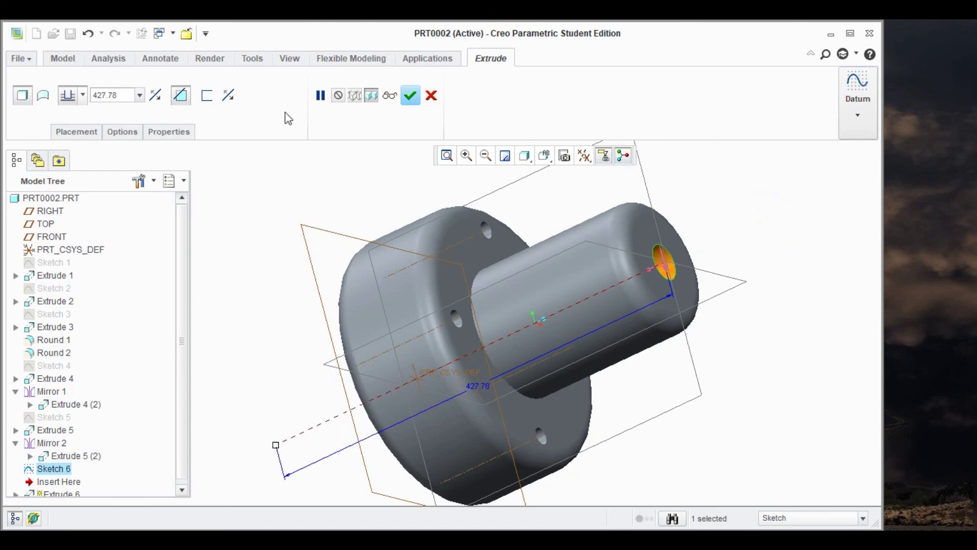
click(412, 96)
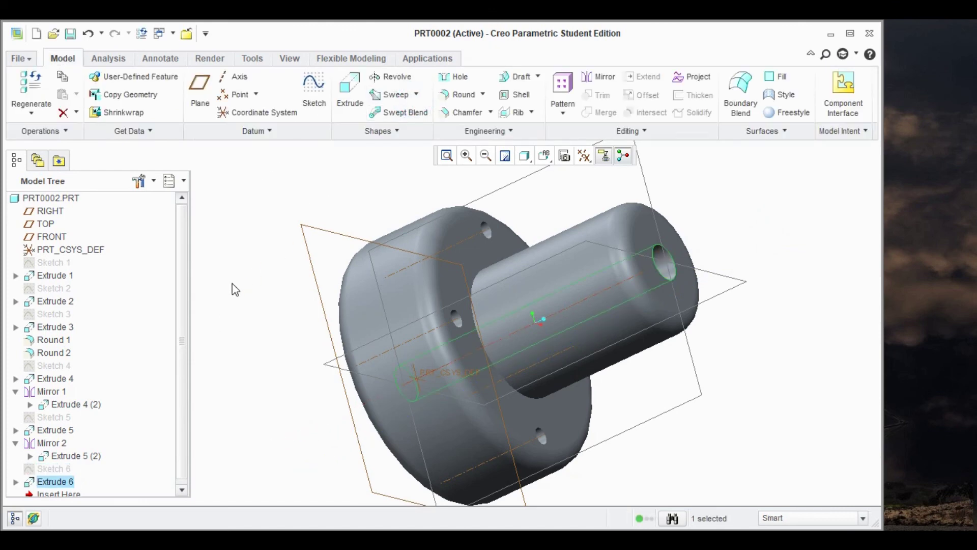
mouse_move(234, 289)
middle_down()
mouse_move(353, 240)
mouse_move(312, 220)
mouse_move(306, 284)
mouse_move(227, 290)
mouse_move(203, 269)
mouse_move(191, 311)
mouse_move(235, 365)
mouse_move(210, 343)
mouse_move(200, 314)
mouse_move(202, 355)
middle_up()
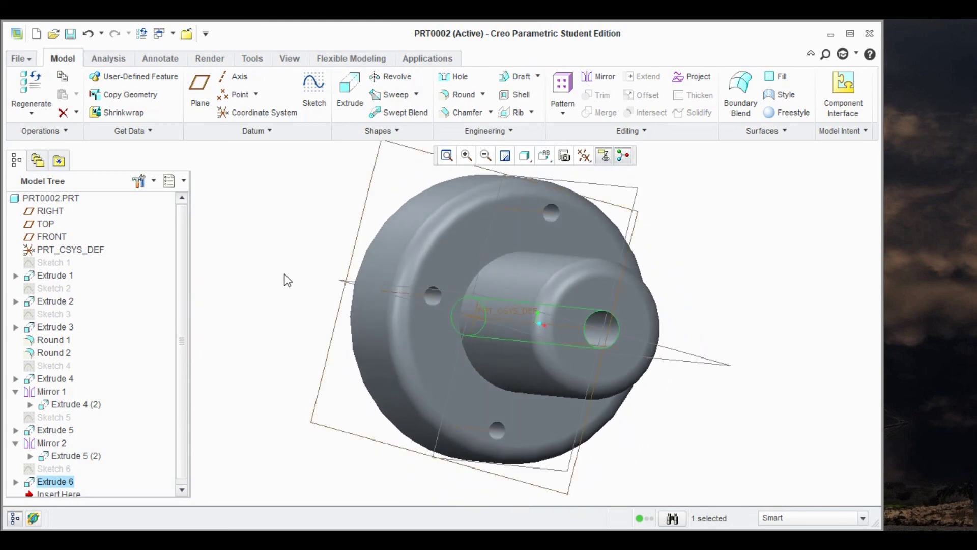
mouse_move(288, 280)
middle_down()
mouse_move(264, 290)
mouse_move(264, 262)
mouse_move(255, 279)
mouse_move(294, 308)
mouse_move(329, 270)
mouse_move(334, 299)
mouse_move(530, 275)
mouse_move(532, 285)
mouse_move(528, 266)
mouse_move(530, 283)
mouse_move(575, 264)
mouse_move(582, 255)
mouse_move(463, 165)
middle_up()
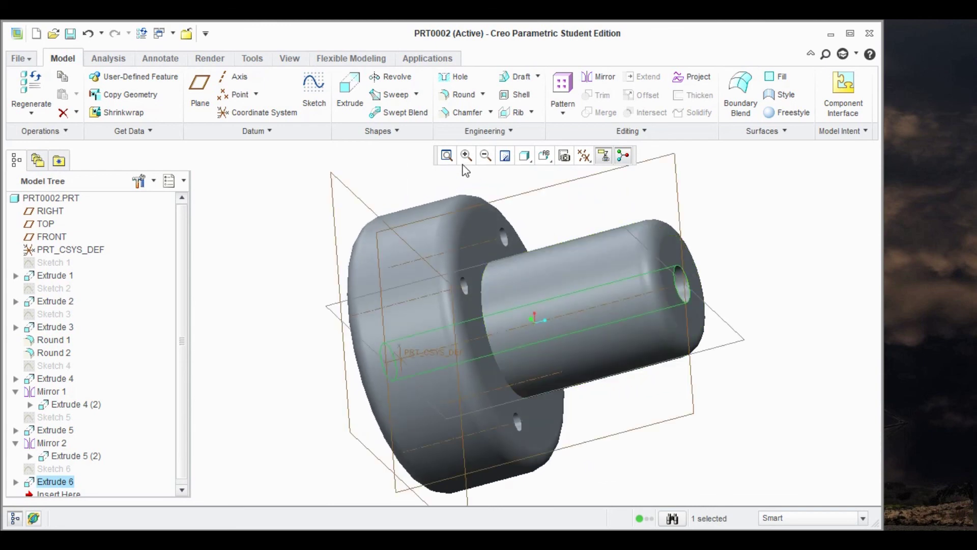
click(446, 157)
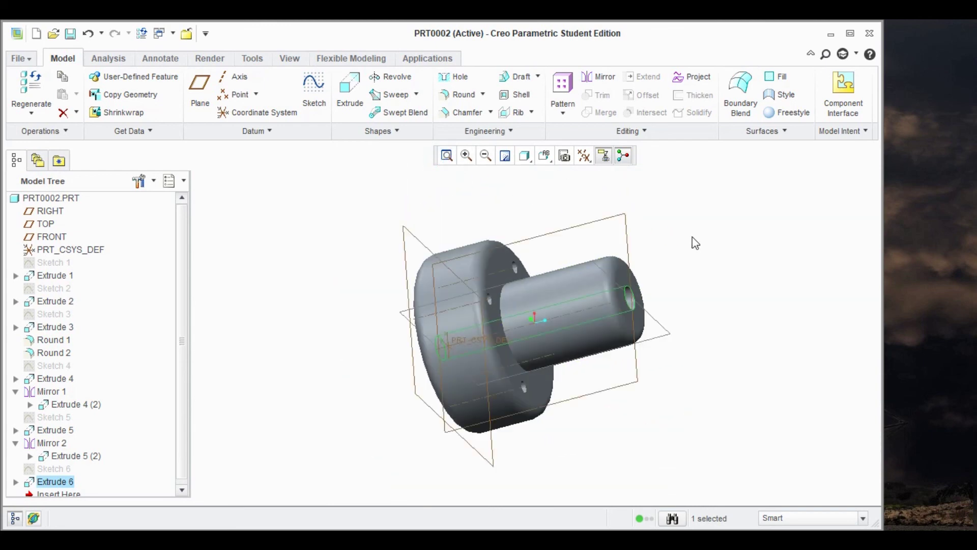